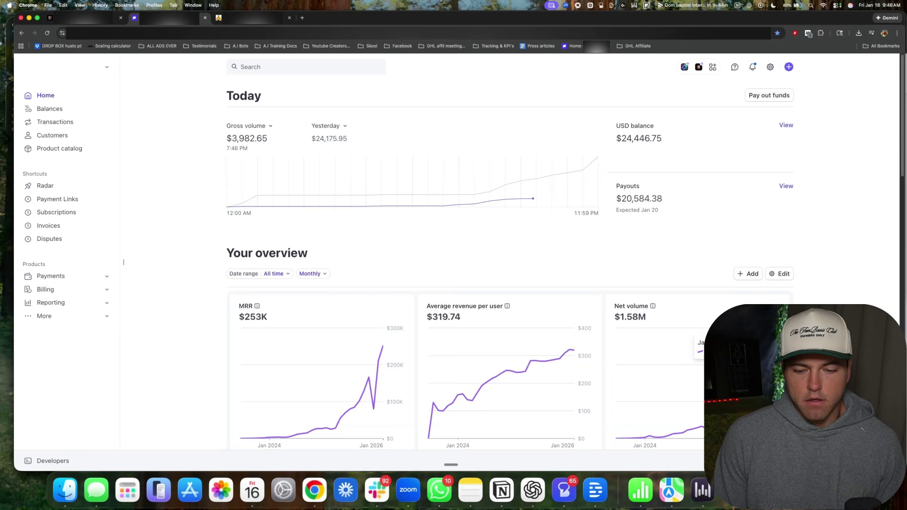
scroll(561, 247, "down", 3)
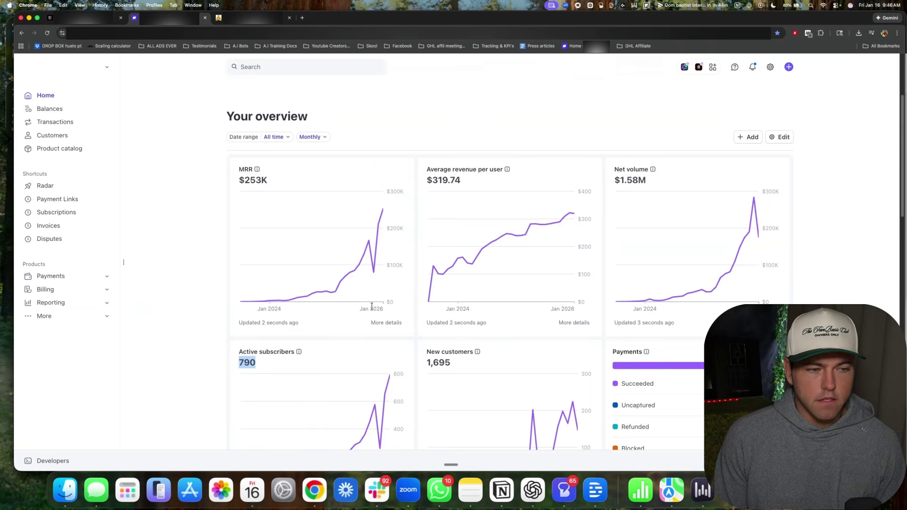
scroll(237, 364, "up", 3)
Step: Highlight the contractor headline, then just the words 'Website Design' on the StoneScaling site
left_click(252, 18)
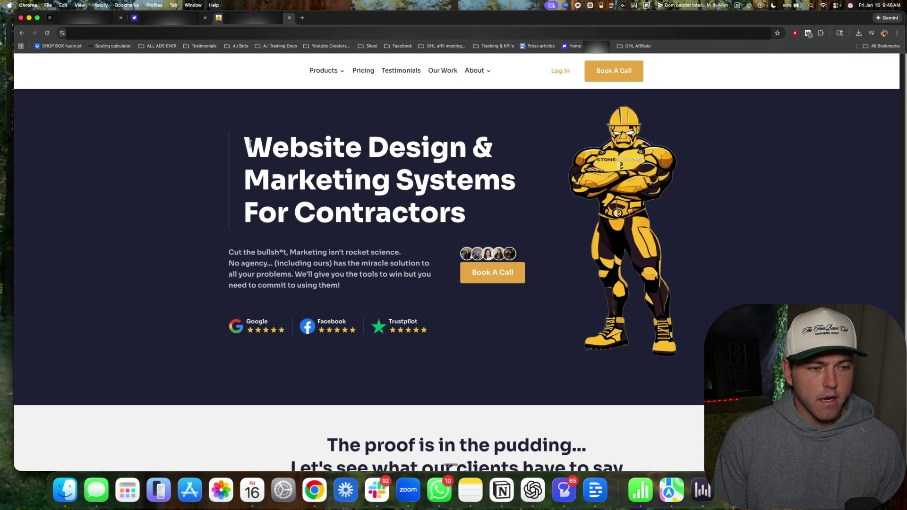
left_click_drag(250, 144, 490, 213)
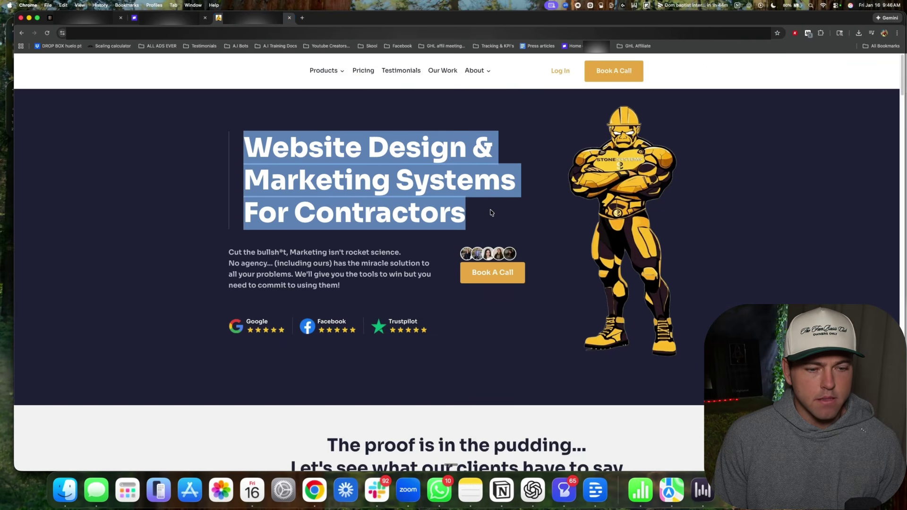
left_click(323, 164)
left_click_drag(244, 145, 466, 147)
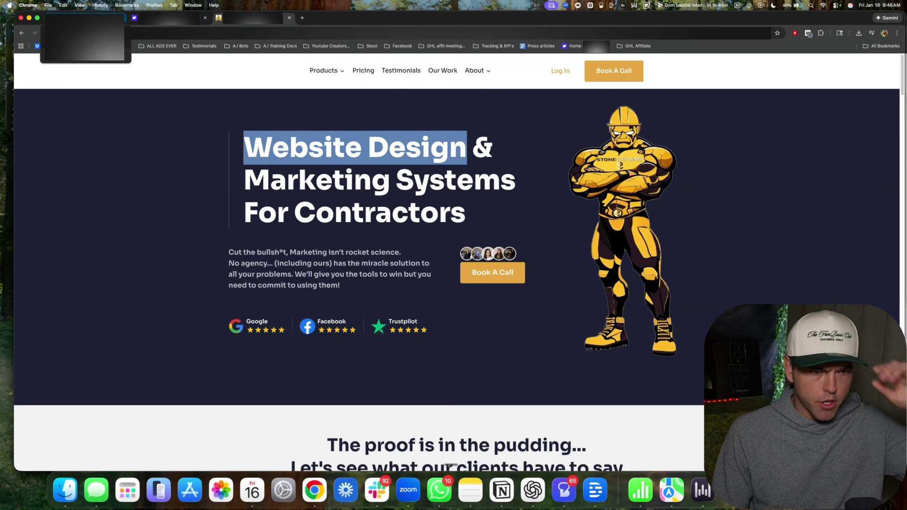
mouse_move(85, 17)
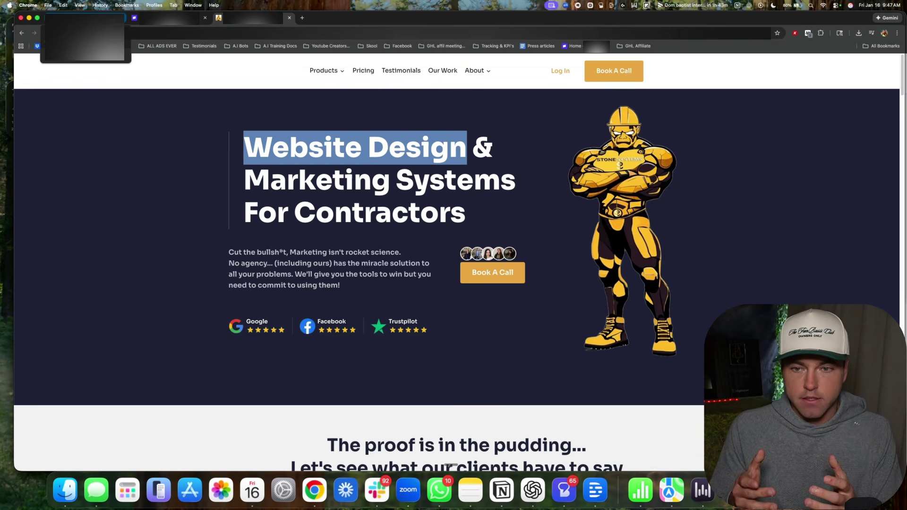
left_click(104, 20)
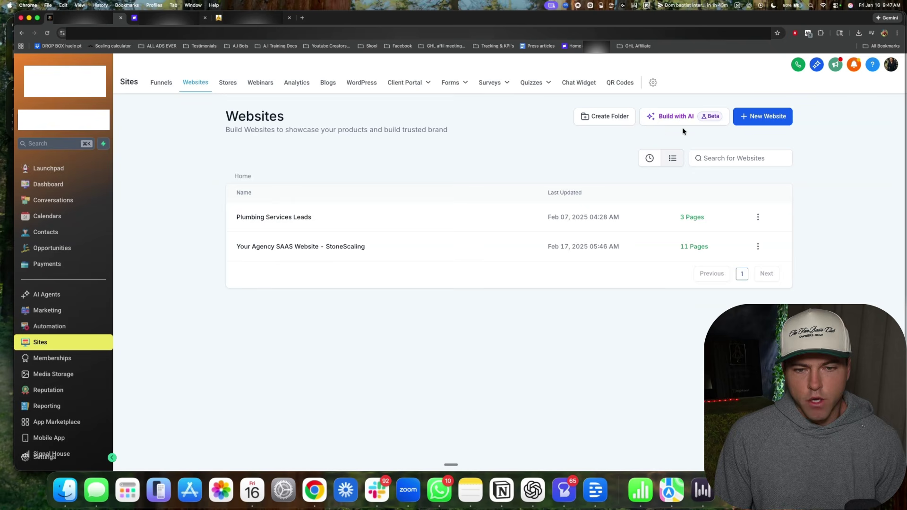
left_click(43, 457)
scroll(58, 394, "down", 3)
scroll(59, 394, "down", 5)
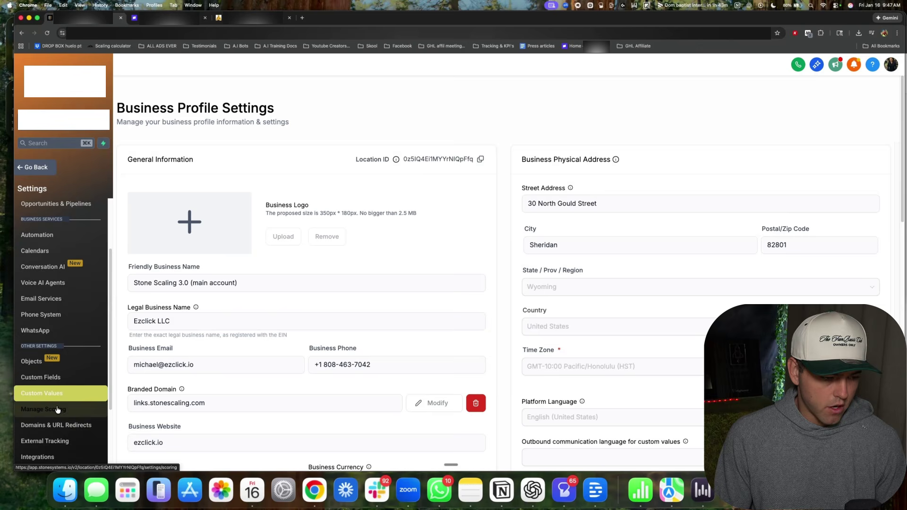
left_click(44, 432)
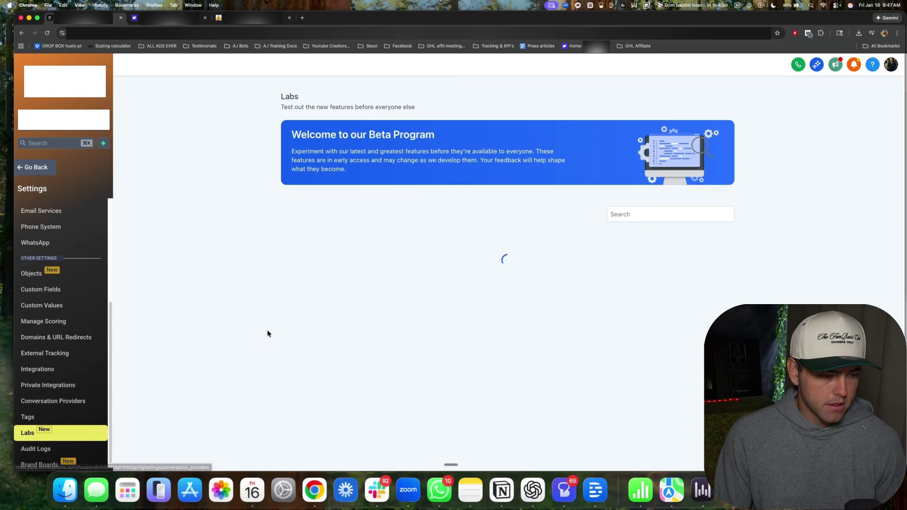
scroll(449, 232, "down", 1)
key("super+f")
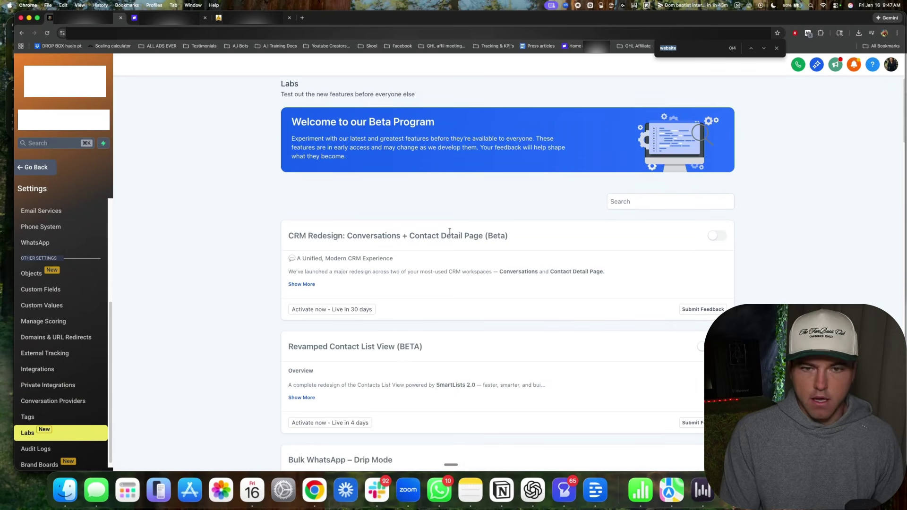
type("website")
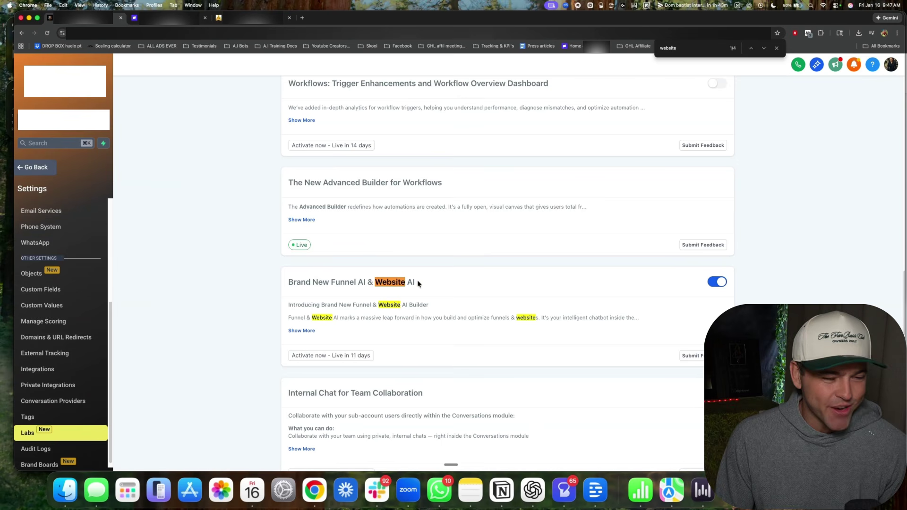
Step: From the Websites dashboard, start a new Build with AI website
left_click(46, 169)
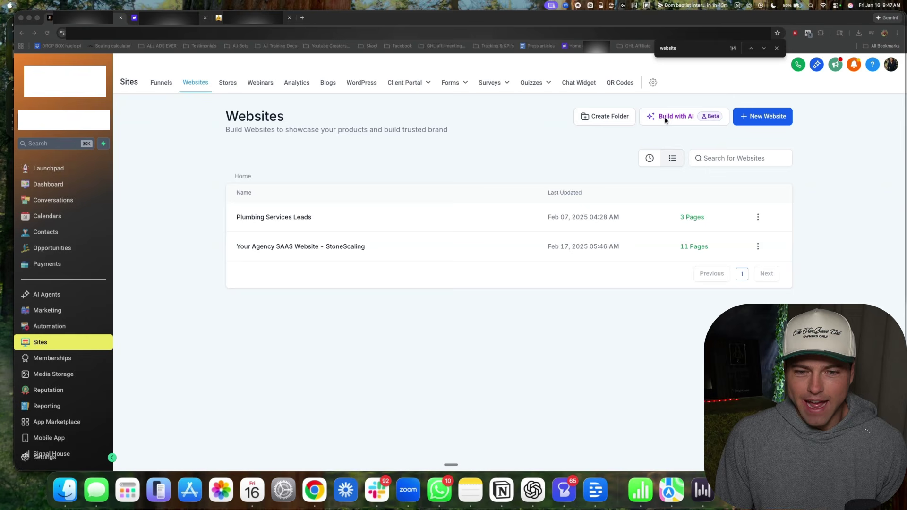
left_click(677, 121)
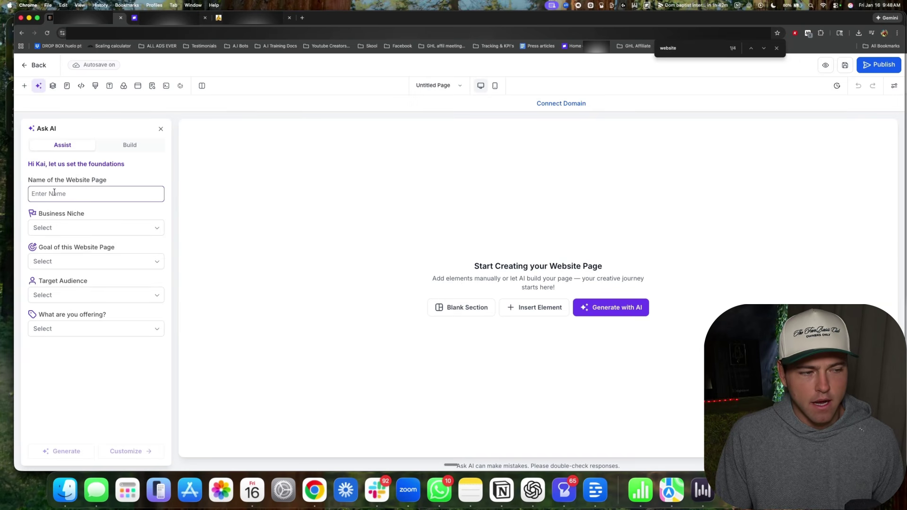
Step: Search Google for 'handyman miami' in a new tab, fixing the typo via the suggestion
left_click(303, 18)
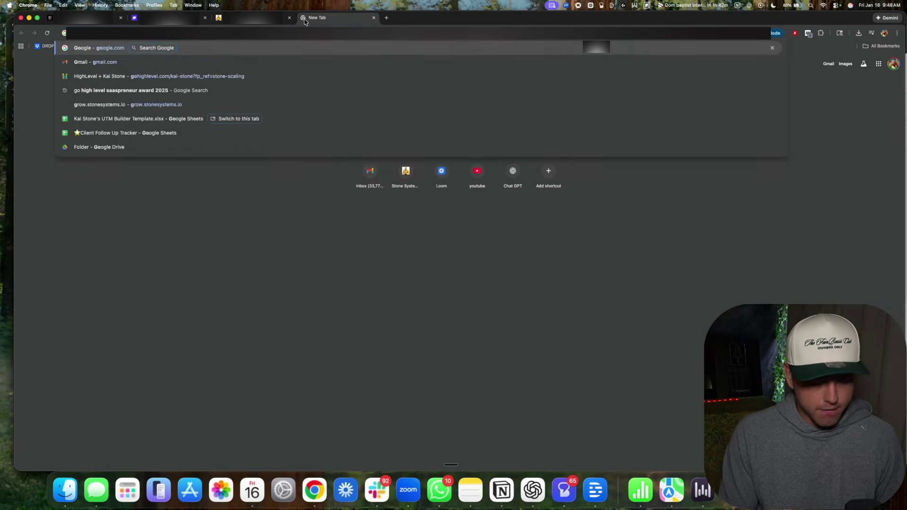
type("ha")
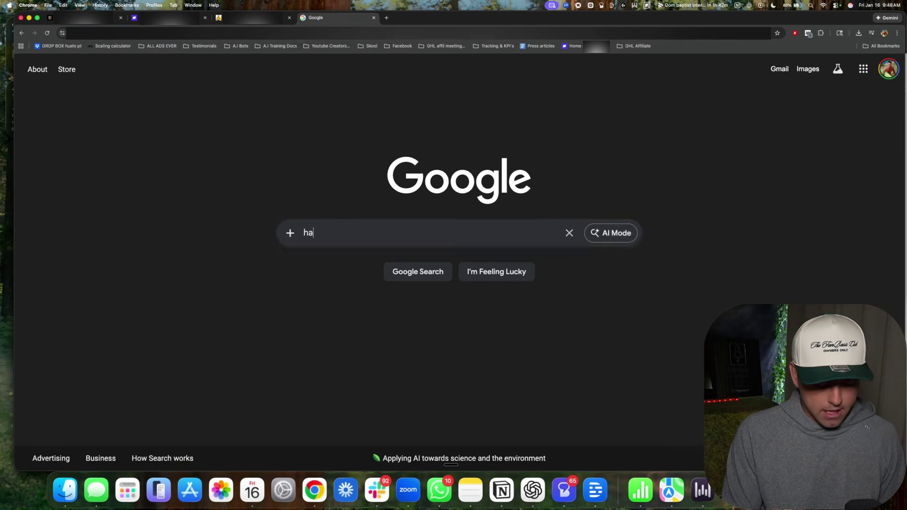
type("ndymean")
key("BackSpace")
key("BackSpace")
key("BackSpace")
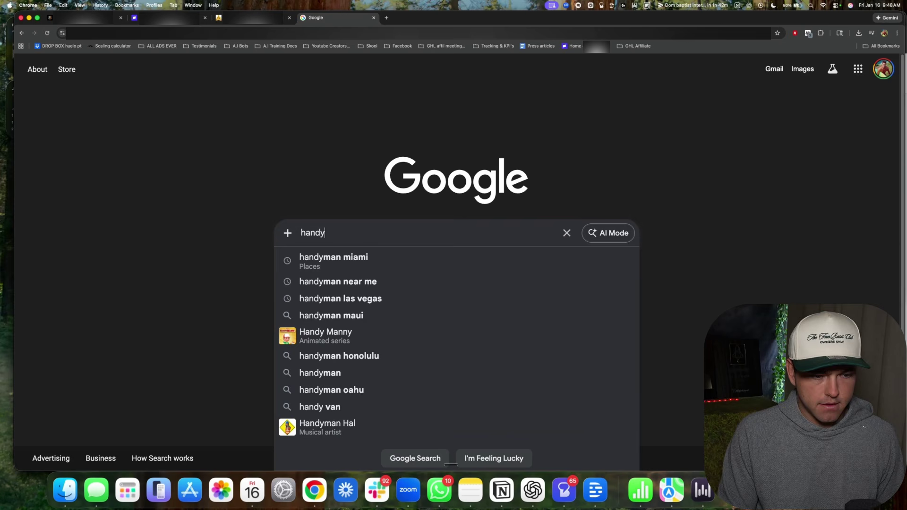
key("BackSpace")
type("yman")
key("Down")
key("Return")
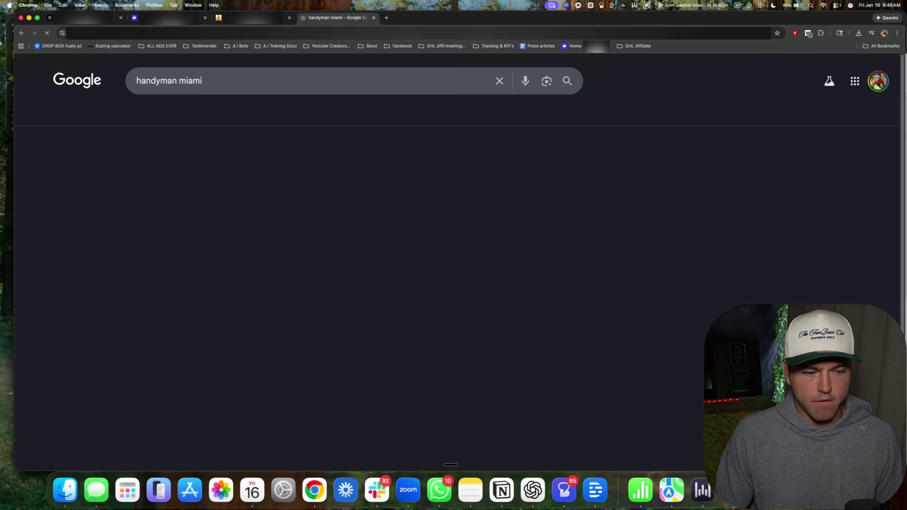
scroll(305, 198, "down", 5)
scroll(305, 198, "down", 5)
scroll(305, 203, "down", 5)
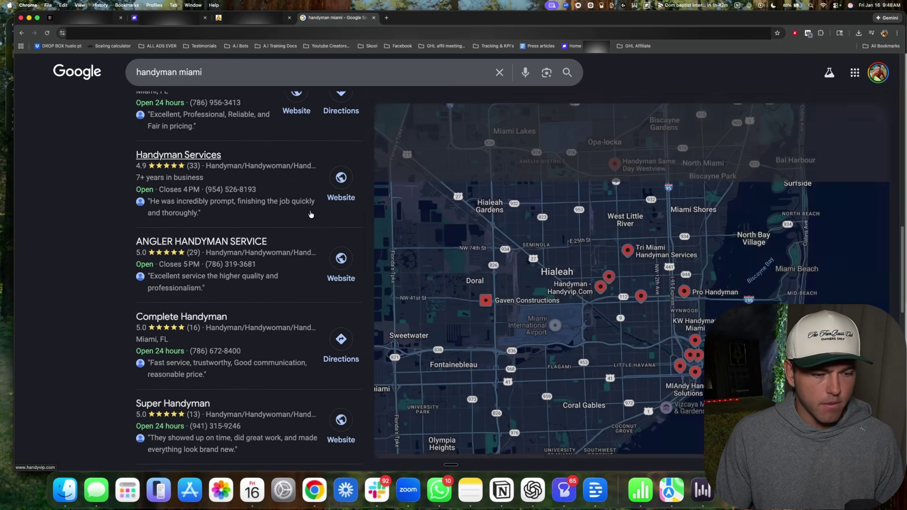
scroll(305, 201, "down", 3)
scroll(312, 213, "down", 1)
scroll(315, 214, "up", 2)
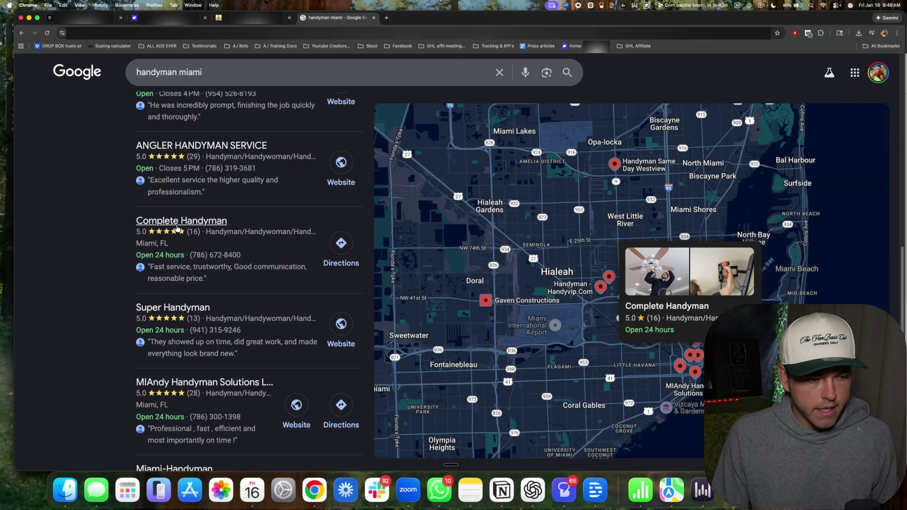
Step: Name the AI page Complete Handyman and set the niche to Home Services
left_click(213, 255)
key("super+1")
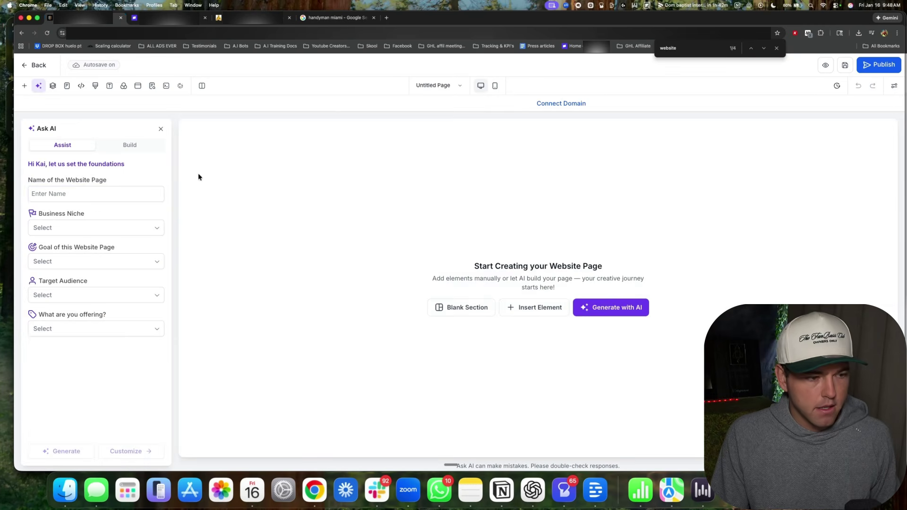
left_click(93, 193)
type("Comple")
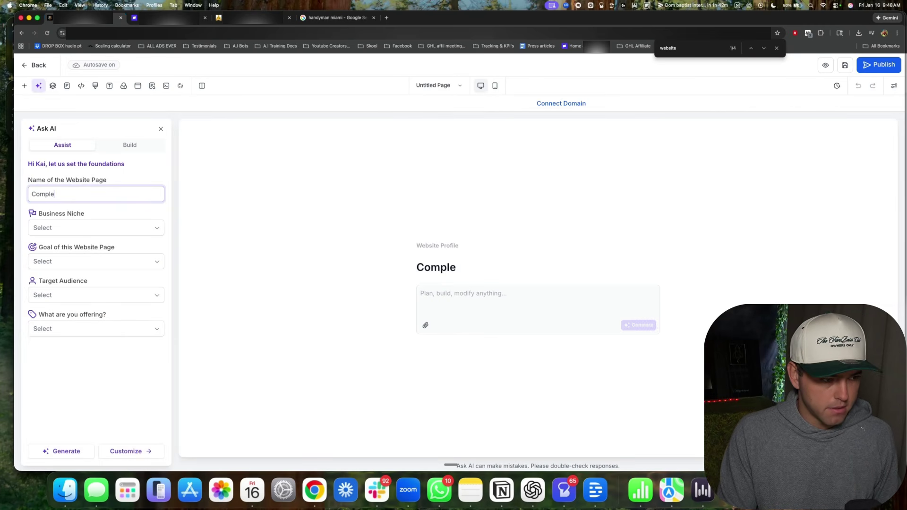
type("te Handyman")
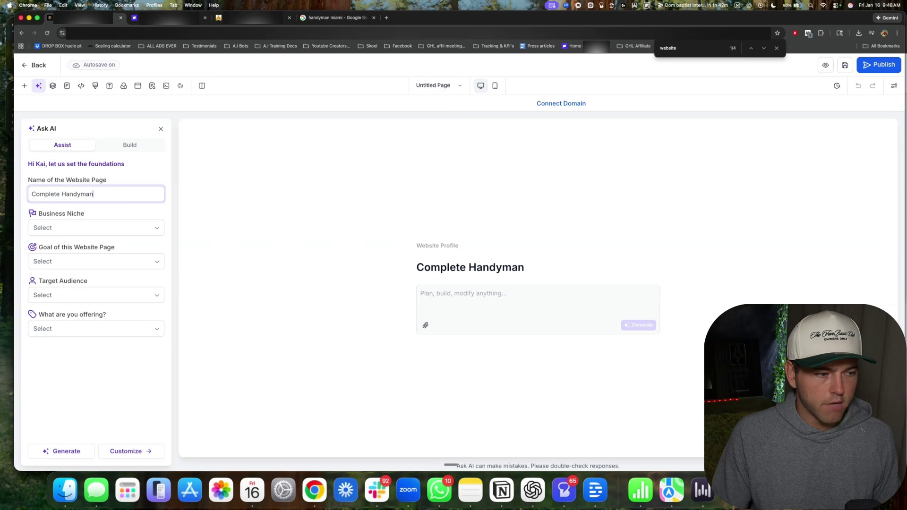
left_click(101, 229)
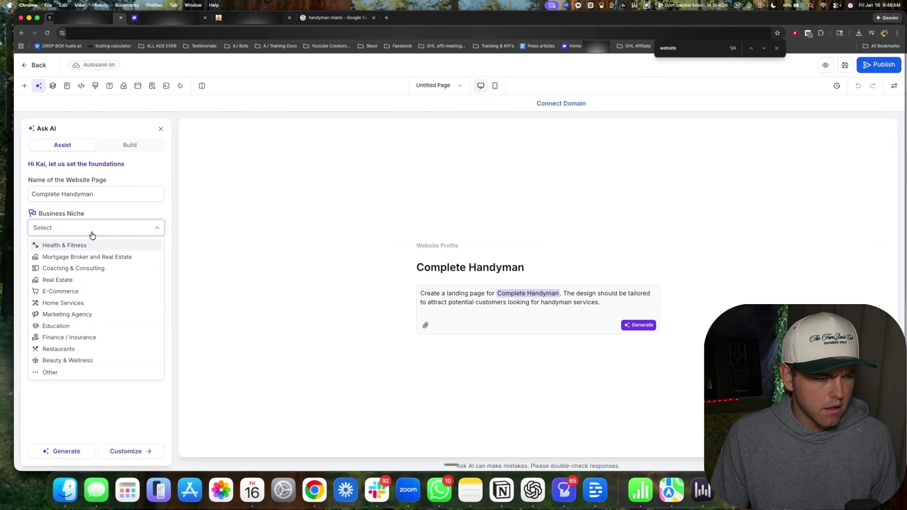
left_click(68, 304)
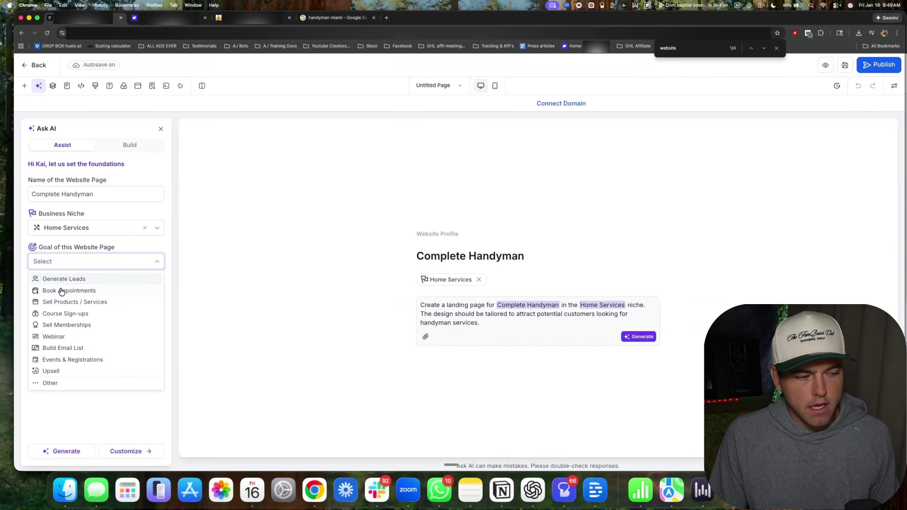
Step: Set the page goal to Generate Leads and the audience to Individuals / Consumers
left_click(63, 280)
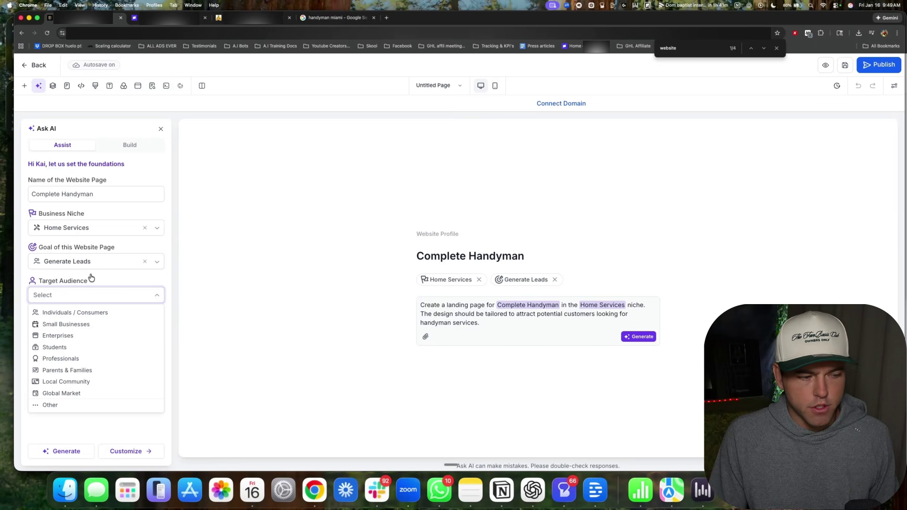
left_click(70, 314)
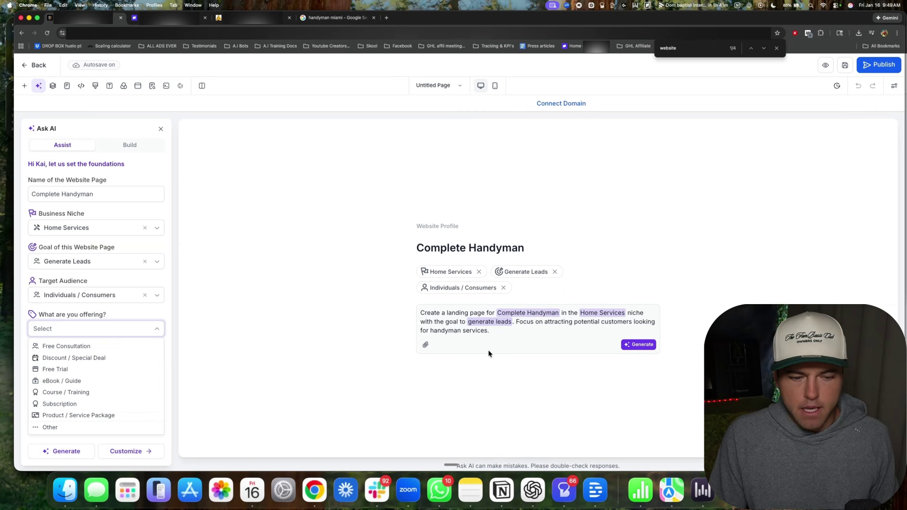
Step: Paste the longer brief into the AI prompt and swap ABC Landscaping for Complete Handyman
left_click(543, 319)
triple_click(525, 321)
key("super+v")
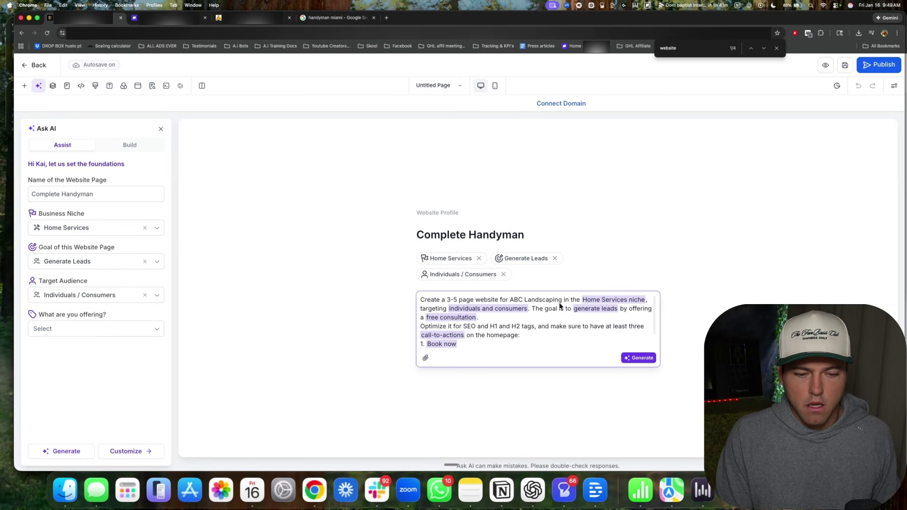
key("BackSpace")
key("BackSpace")
key("BackSpace")
type("Complete")
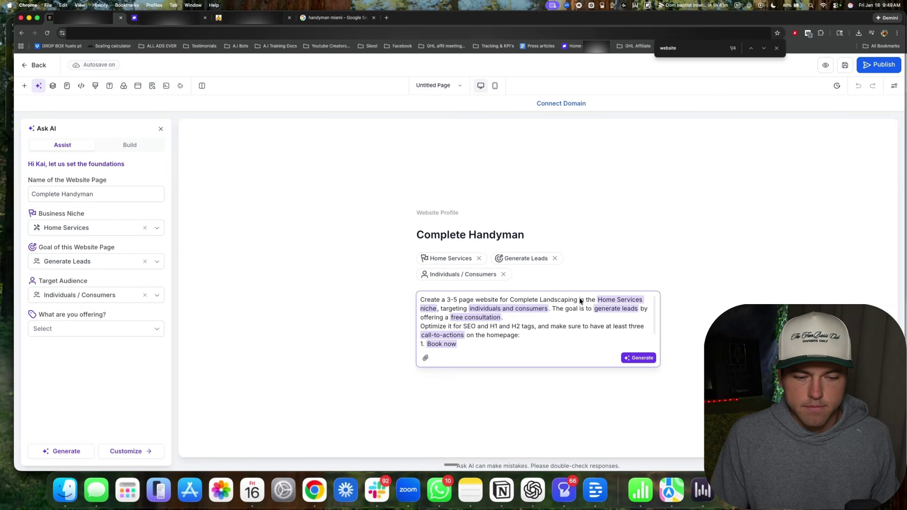
left_click_drag(577, 299, 543, 302)
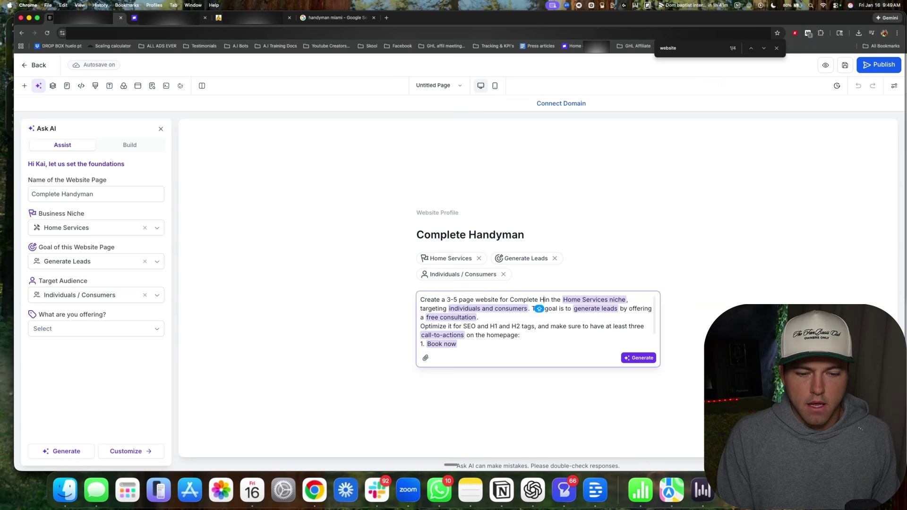
type("andyman")
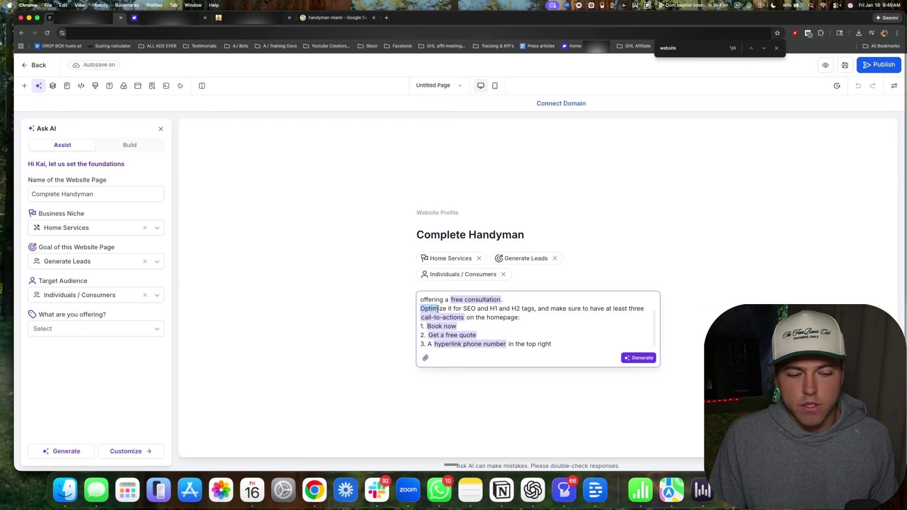
left_click(514, 312)
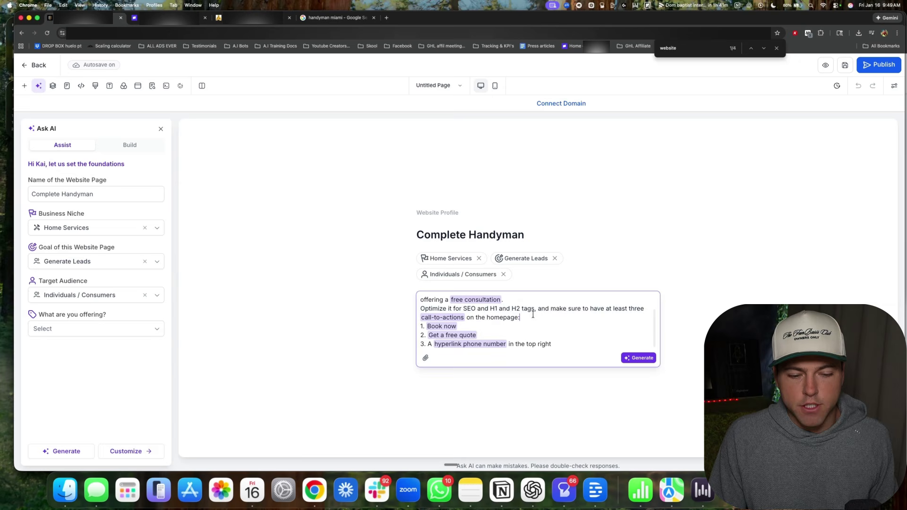
scroll(532, 318, "up", 2)
scroll(532, 318, "up", 2)
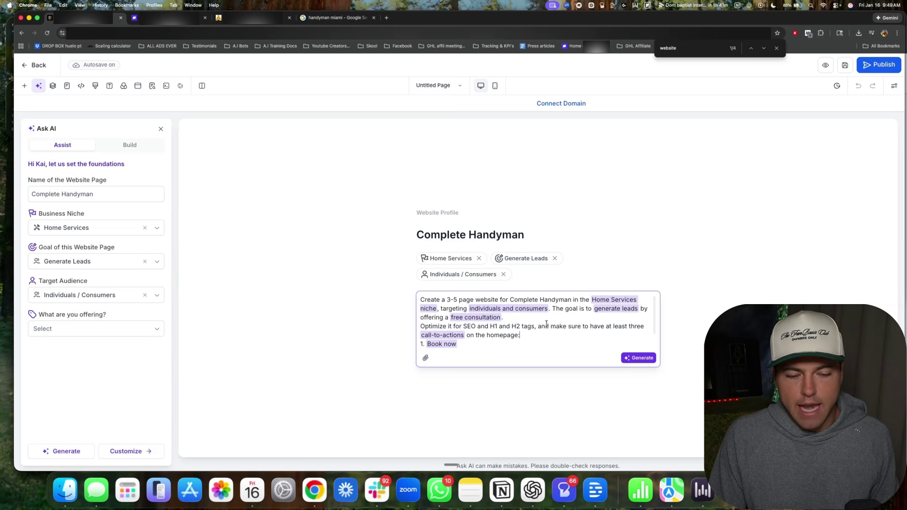
left_click(333, 18)
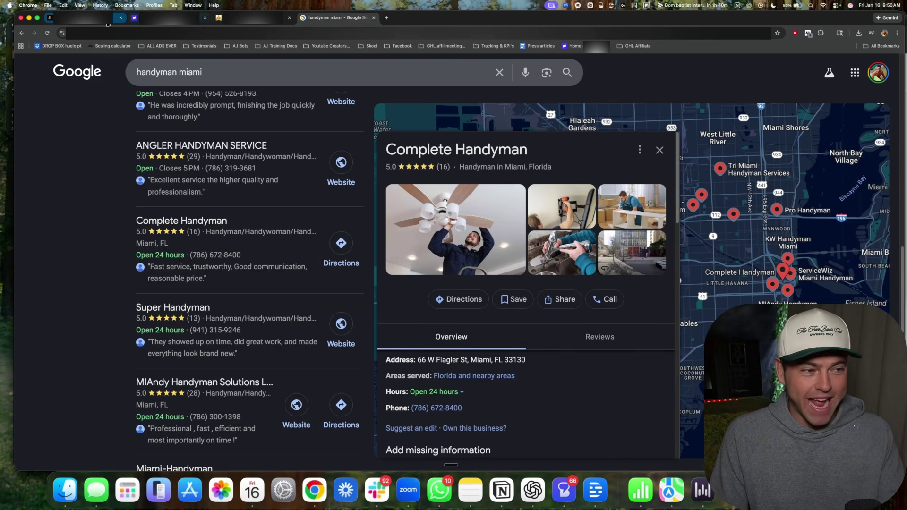
left_click(156, 17)
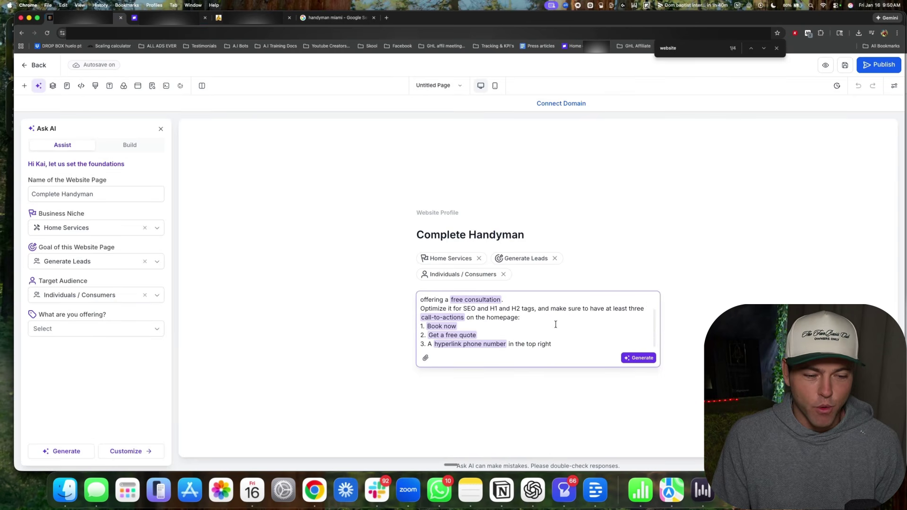
Step: Generate the Complete Handyman landing page from the AI brief
left_click(642, 359)
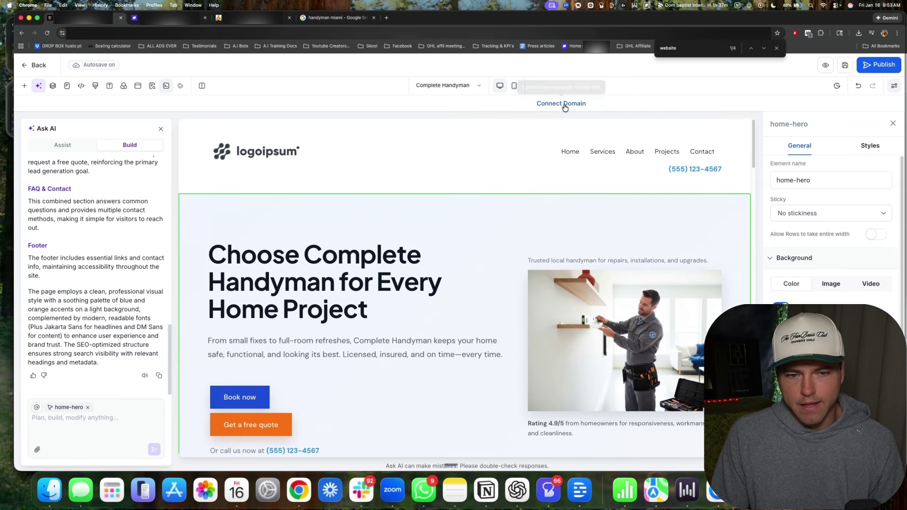
Step: Scroll the live preview of the generated page, then jump to the handyman miami results
left_click(825, 67)
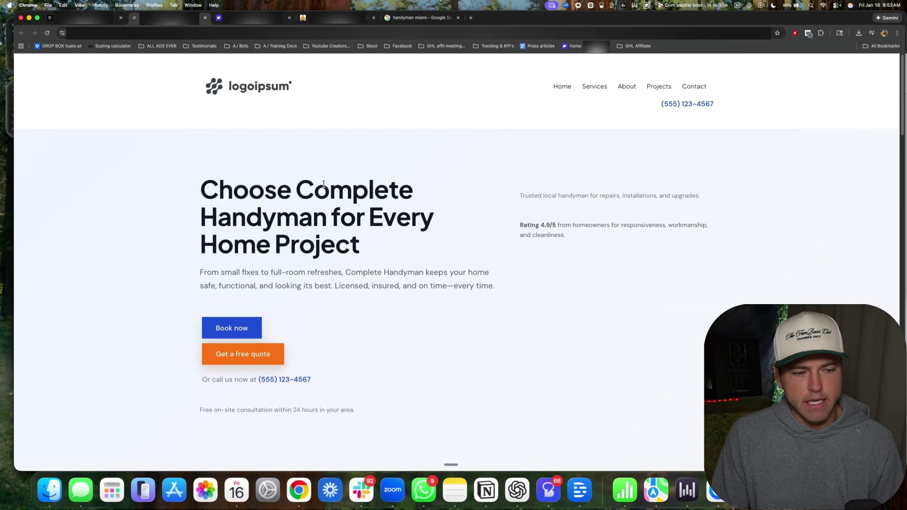
scroll(363, 176, "down", 2)
scroll(447, 156, "up", 2)
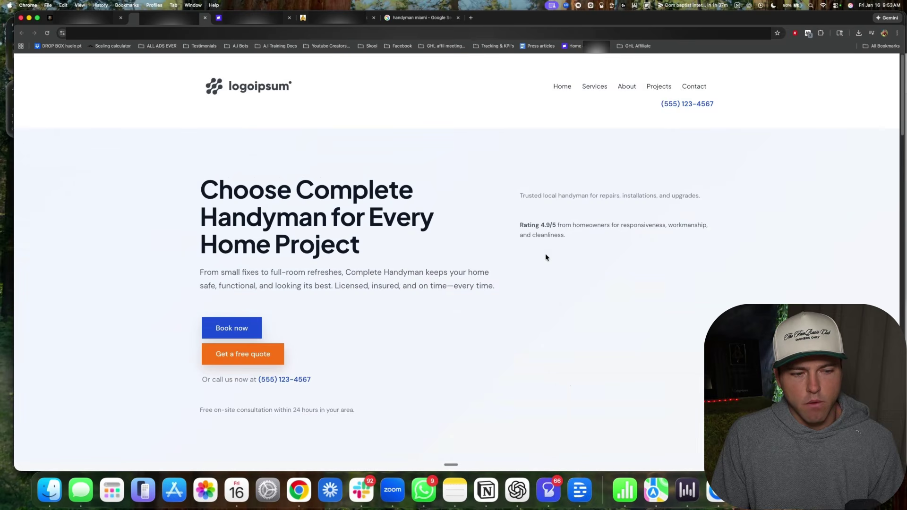
scroll(545, 257, "down", 4)
scroll(539, 239, "up", 4)
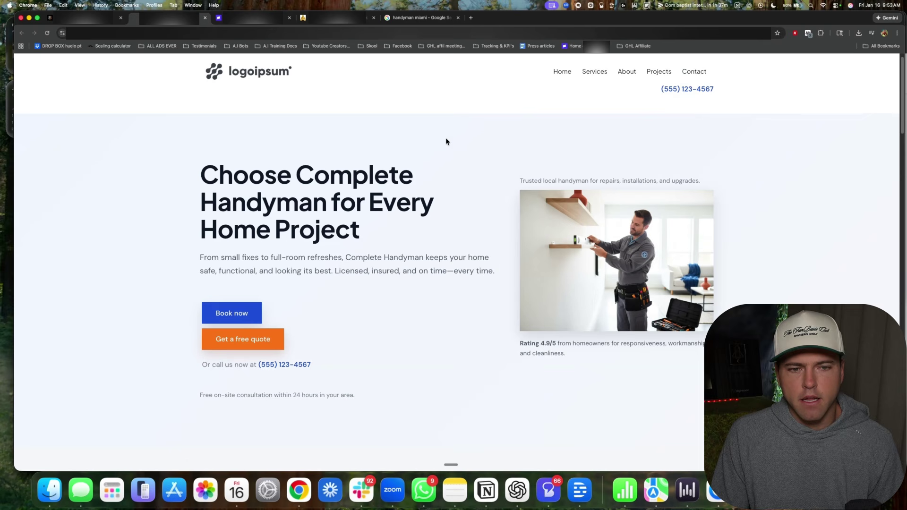
scroll(619, 88, "down", 2)
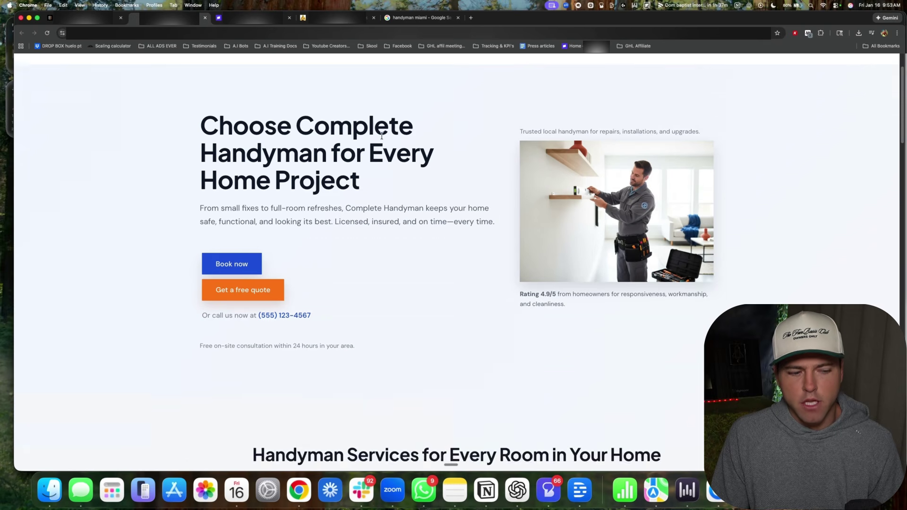
scroll(427, 156, "down", 5)
scroll(427, 156, "down", 2)
key("ctrl+Tab")
mouse_move(181, 220)
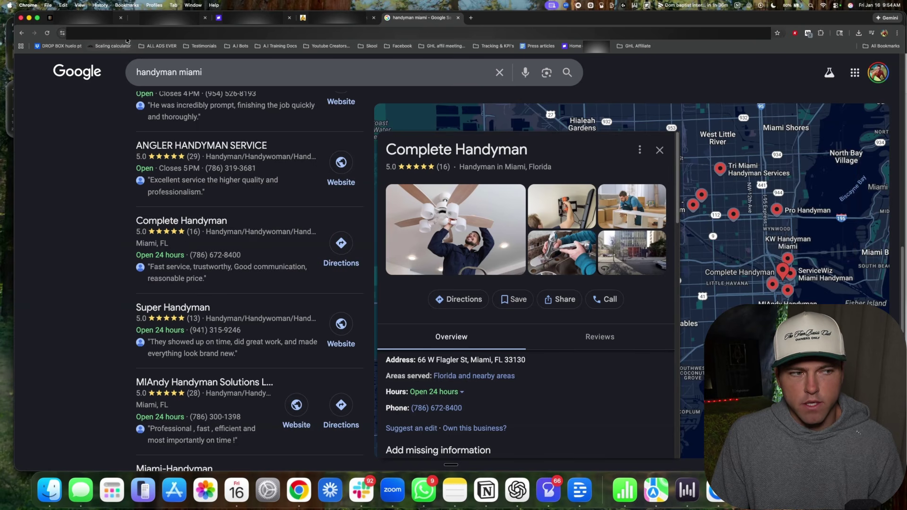
Step: Switch to the Complete Handyman preview tab and head back to the HighLevel editor
left_click(170, 17)
scroll(354, 170, "down", 5)
scroll(355, 169, "up", 10)
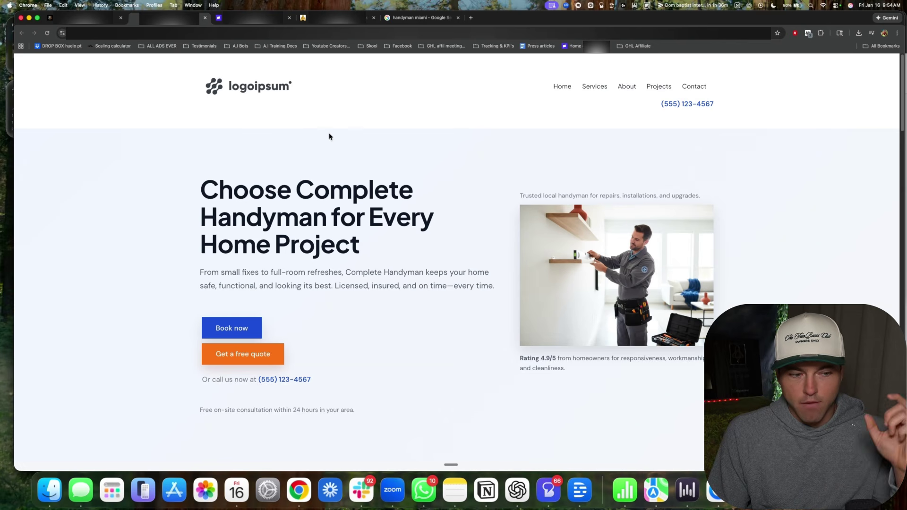
scroll(336, 139, "down", 3)
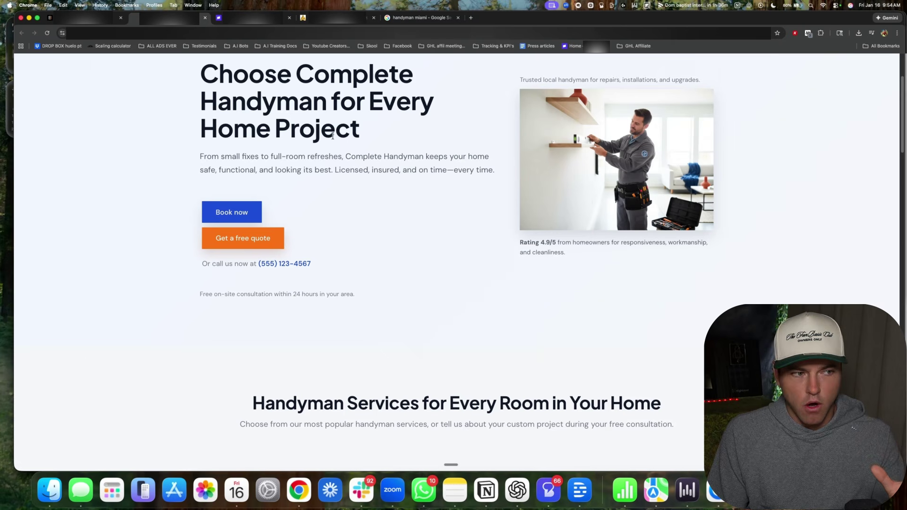
key("ctrl+Tab")
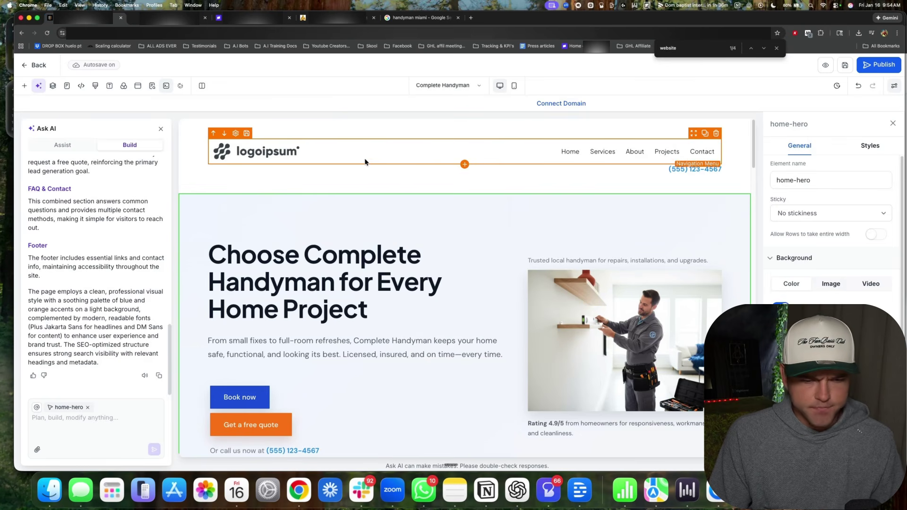
scroll(369, 163, "down", 2)
scroll(354, 177, "down", 2)
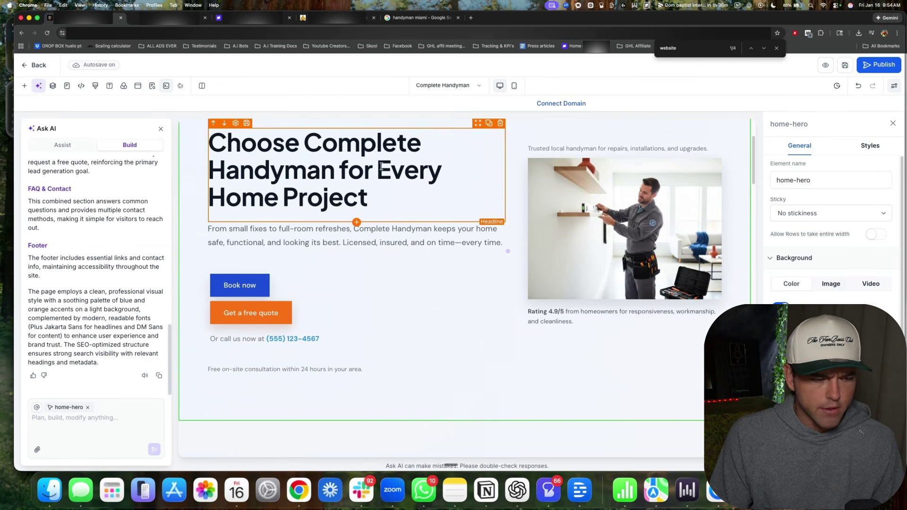
left_click(242, 291)
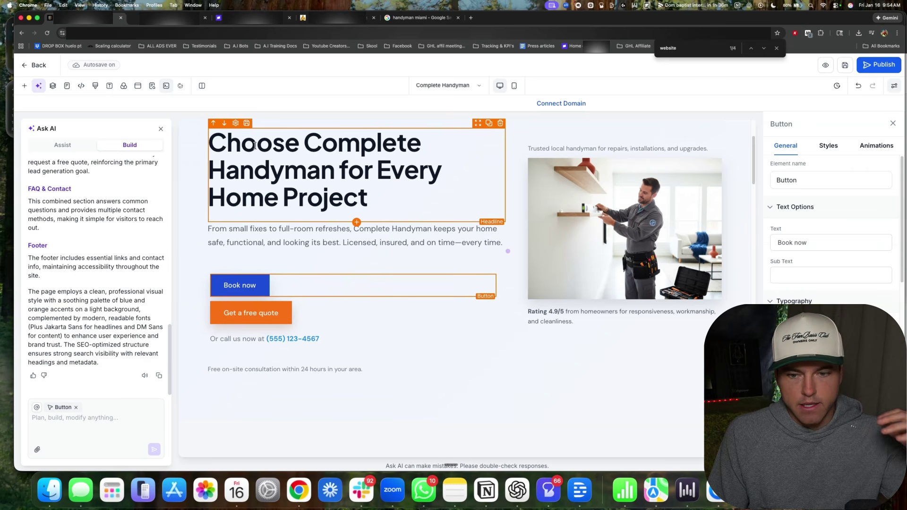
left_click(252, 317)
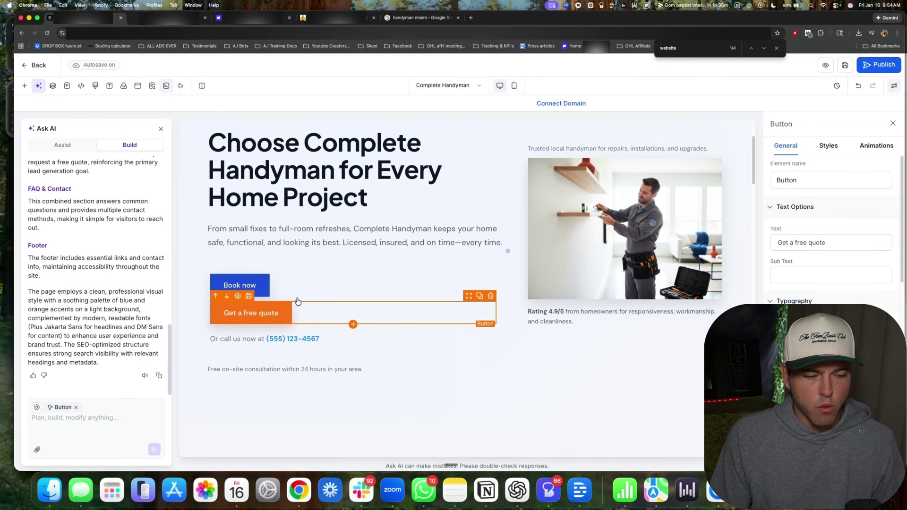
scroll(351, 263, "up", 3)
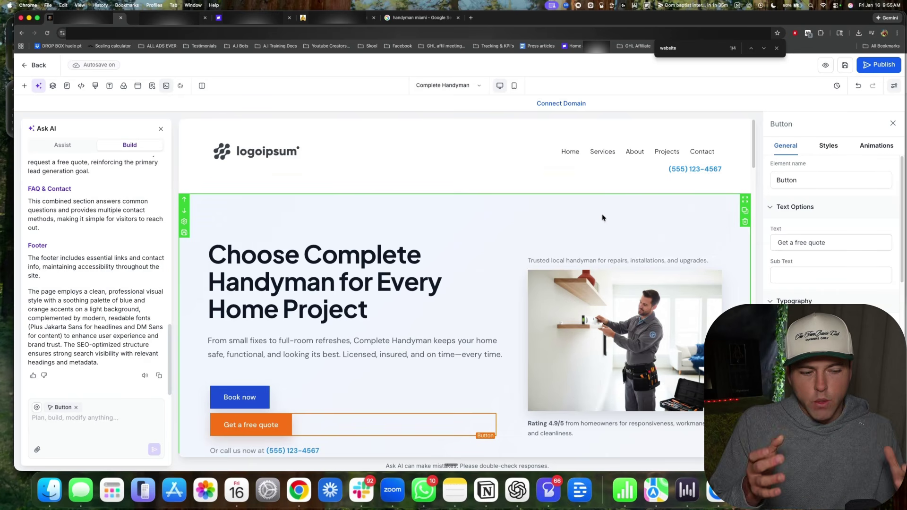
scroll(248, 403, "down", 2)
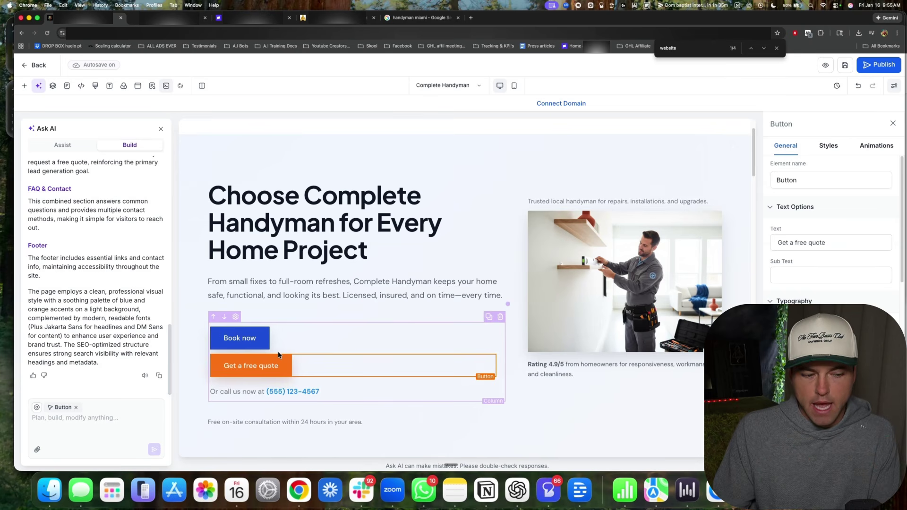
left_click(261, 342)
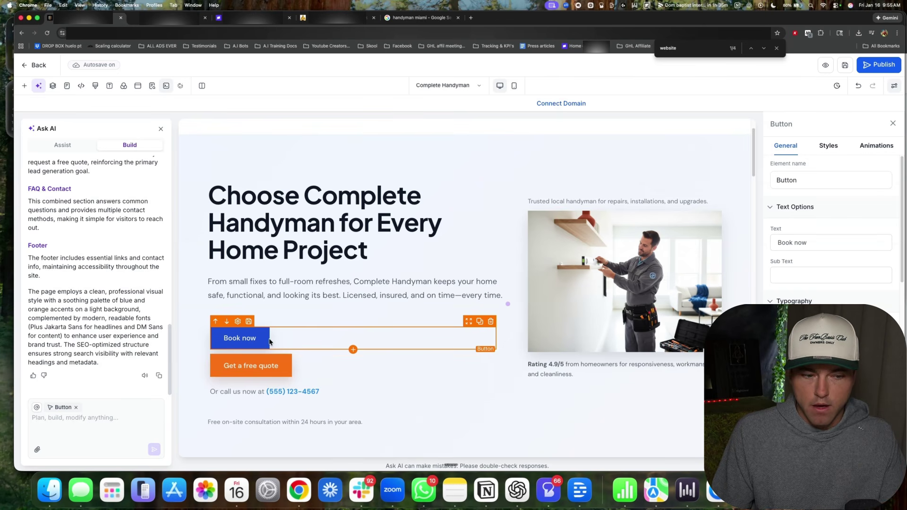
left_click(244, 375)
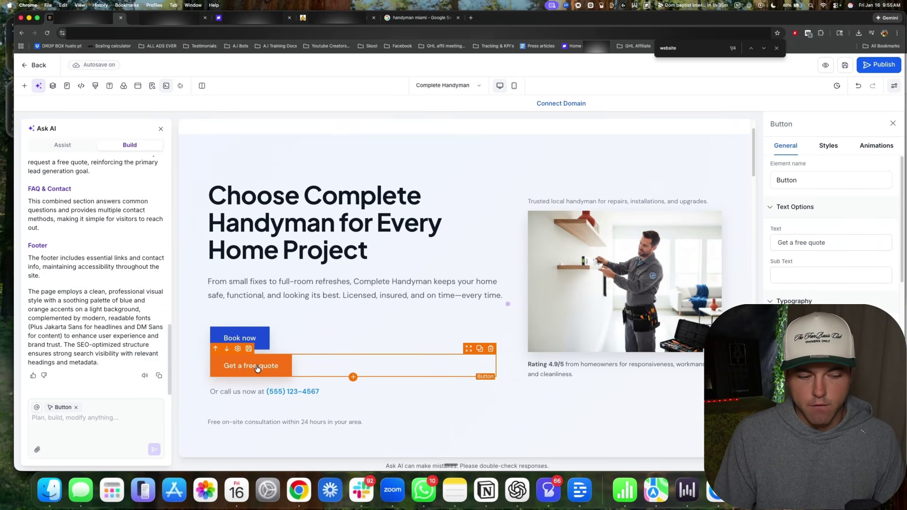
left_click(251, 341)
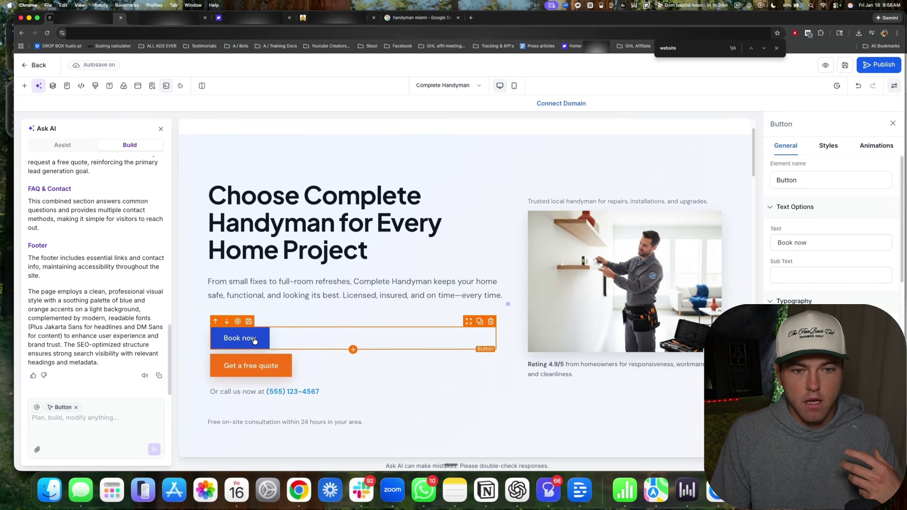
left_click(250, 373)
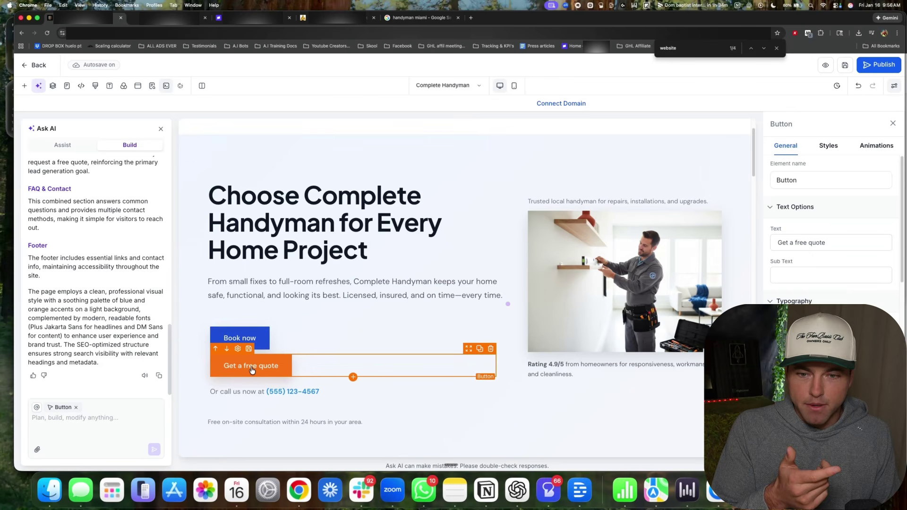
scroll(520, 298, "up", 2)
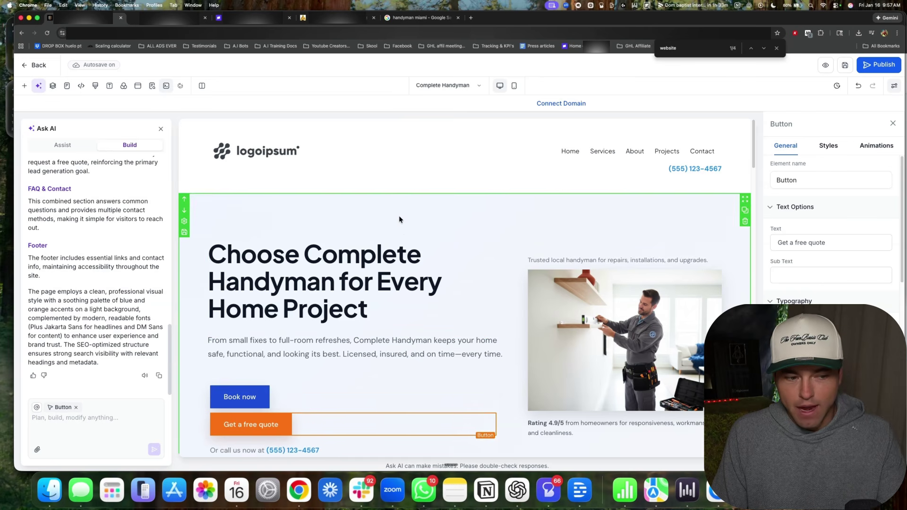
scroll(399, 215, "down", 3)
scroll(356, 252, "up", 3)
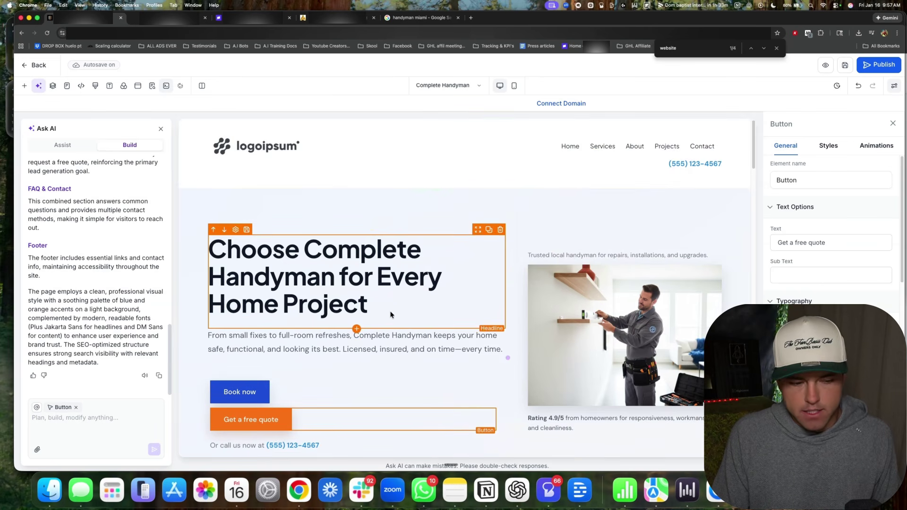
Step: Select the headline, check the Google Maps listing, and return to the preview's services
left_click(369, 299)
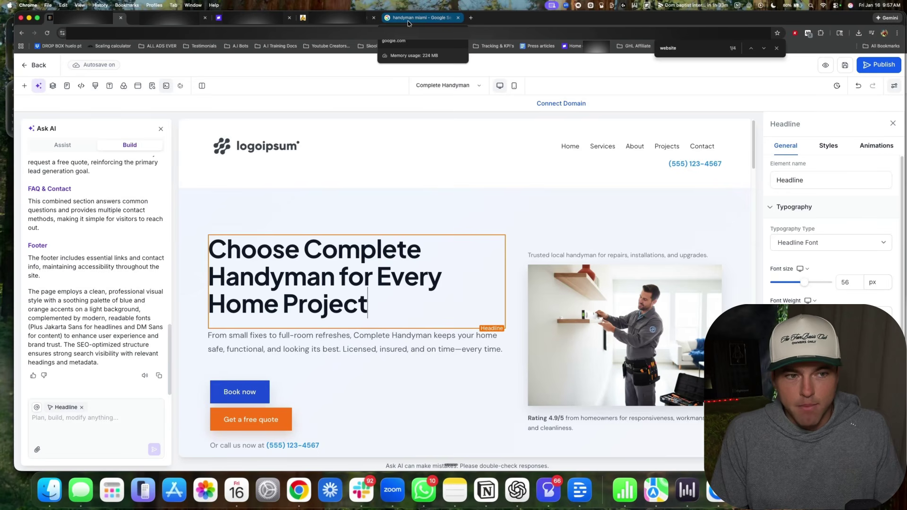
left_click(408, 19)
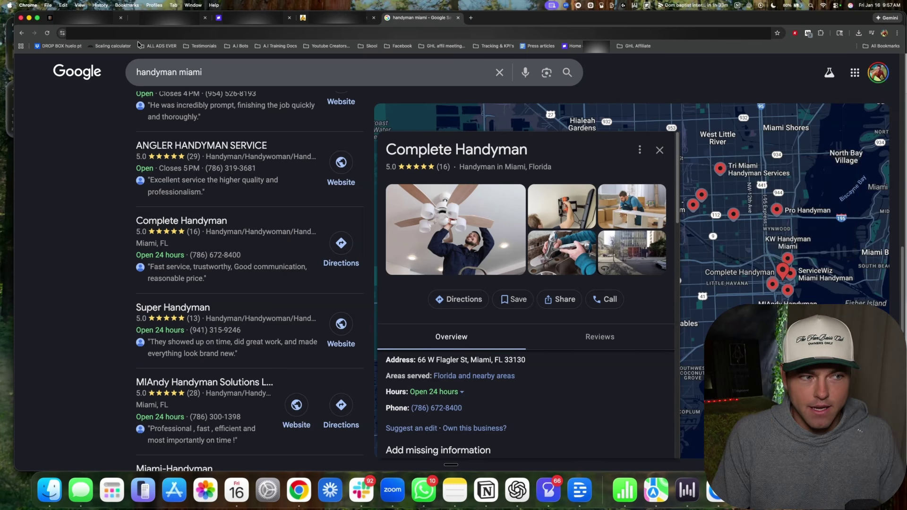
left_click(152, 19)
scroll(447, 188, "down", 10)
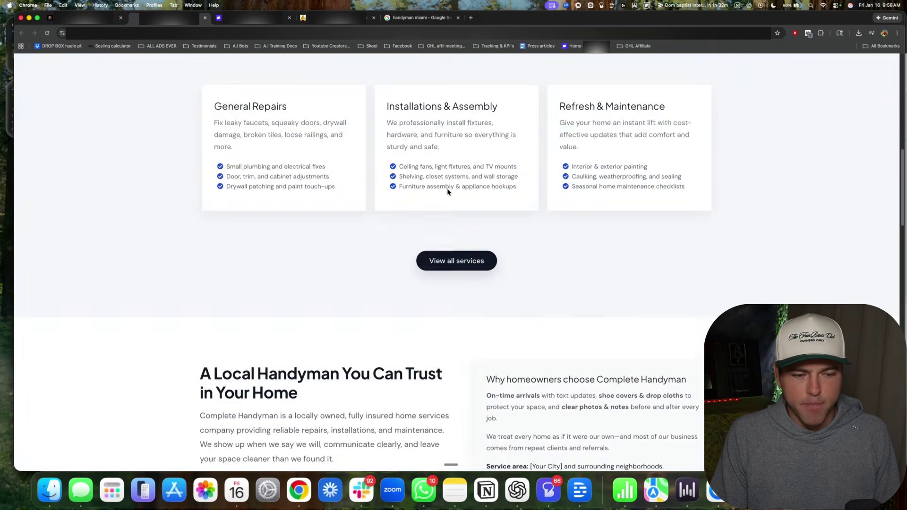
scroll(447, 188, "up", 3)
scroll(447, 189, "down", 1)
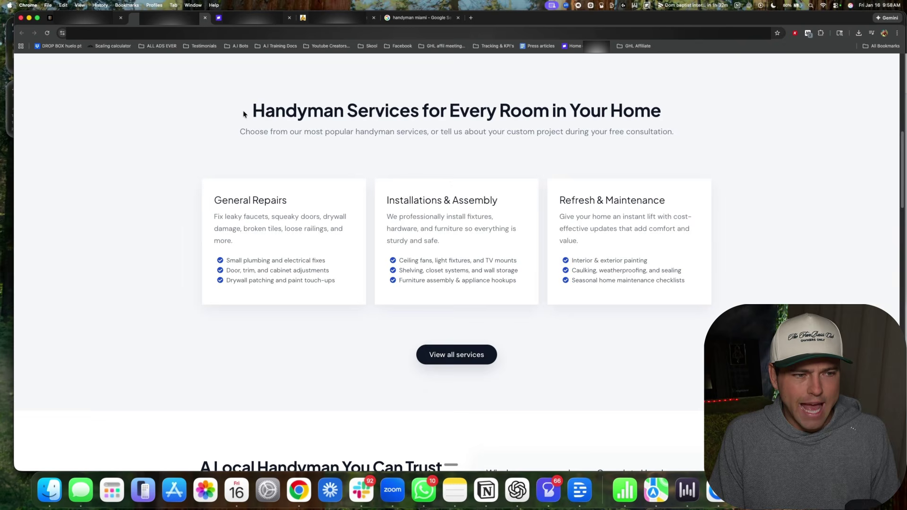
left_click_drag(243, 114, 663, 113)
scroll(586, 124, "down", 1)
scroll(586, 124, "down", 5)
scroll(585, 125, "down", 2)
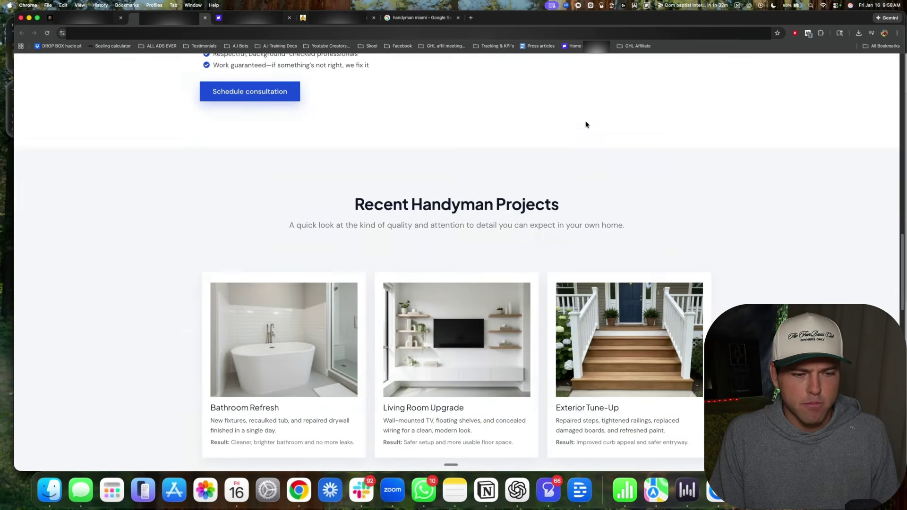
scroll(433, 190, "down", 5)
scroll(440, 190, "down", 1)
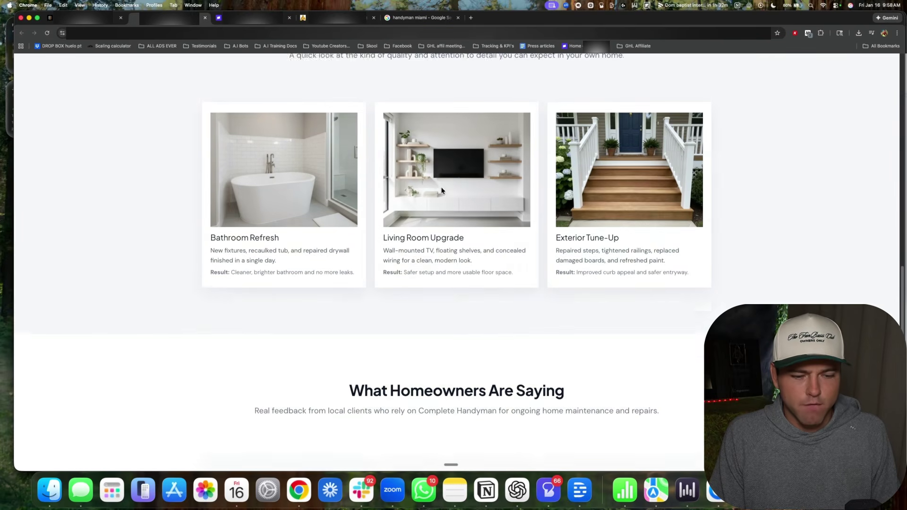
scroll(441, 190, "down", 8)
scroll(439, 234, "up", 2)
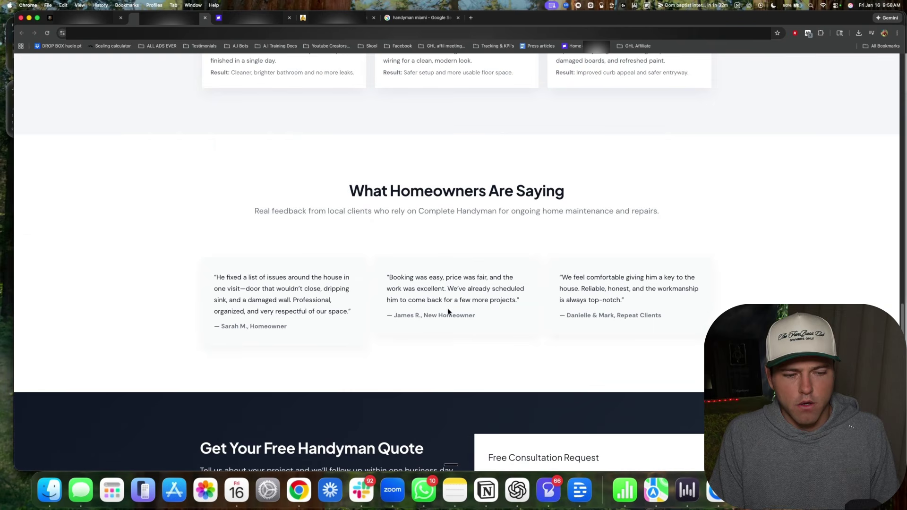
left_click_drag(465, 317, 294, 309)
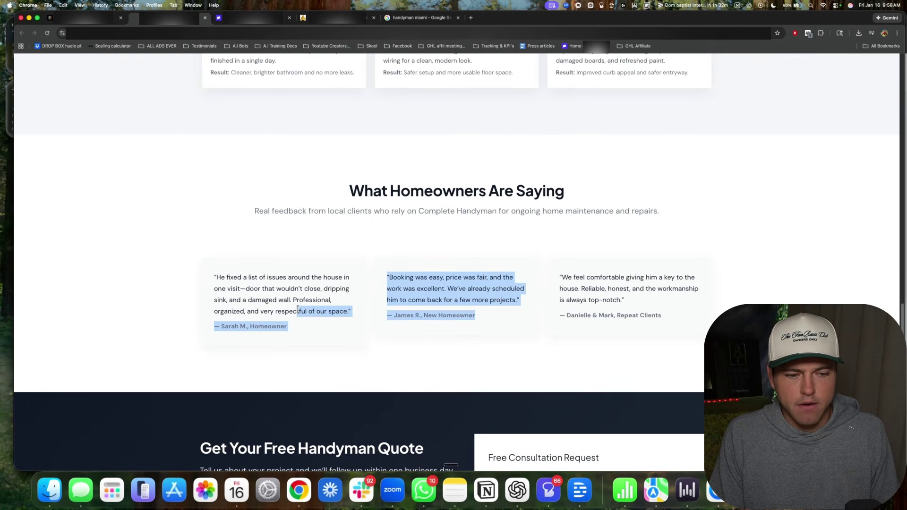
left_click(362, 255)
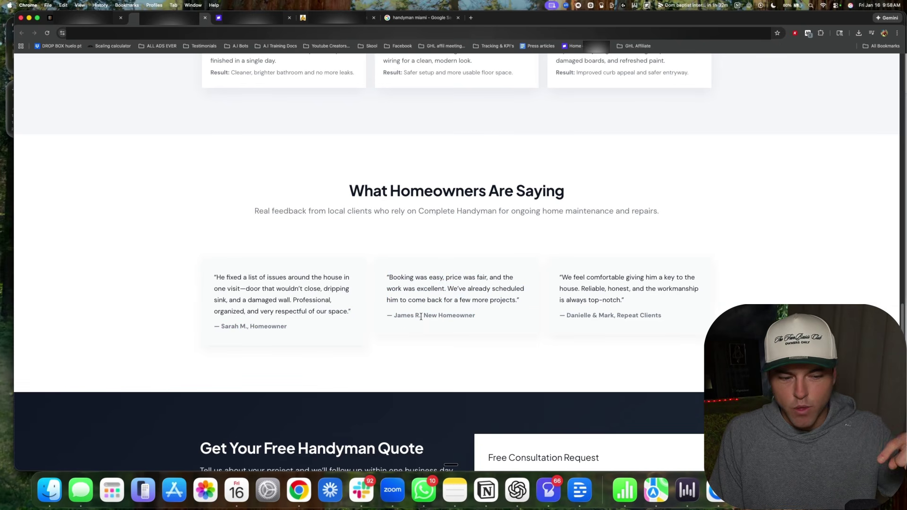
scroll(490, 23, "down", 10)
Step: Load glassexpertsfl.org, page through its reviews twice, then return to the Complete Handyman site
left_click(471, 18)
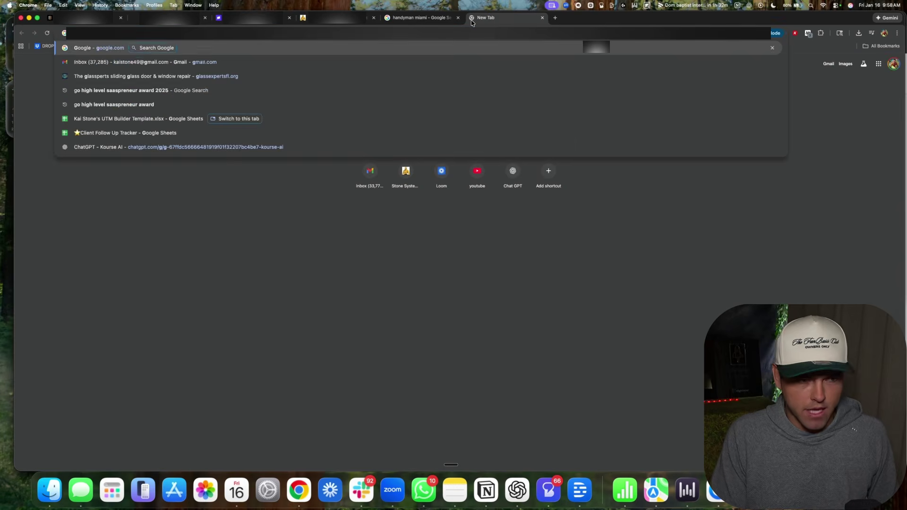
type("gla")
key("Return")
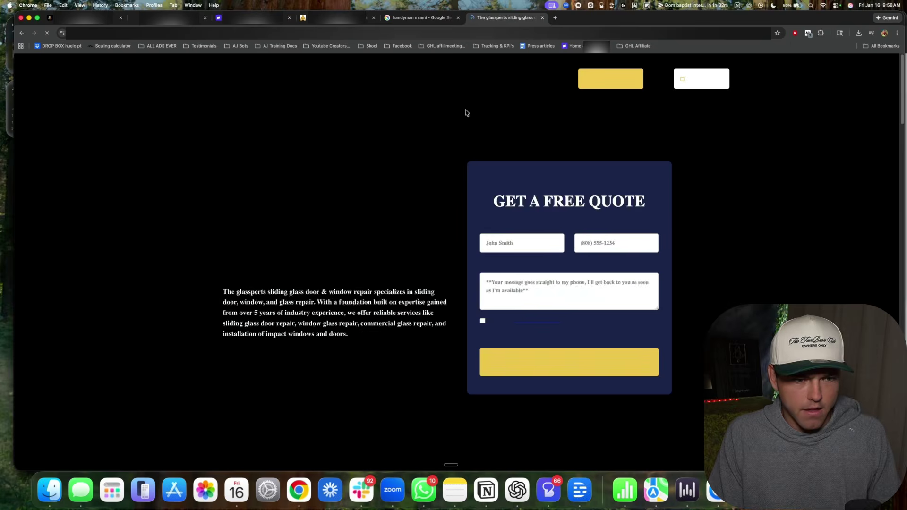
scroll(466, 112, "down", 5)
scroll(472, 126, "down", 5)
scroll(475, 156, "down", 5)
scroll(470, 165, "down", 2)
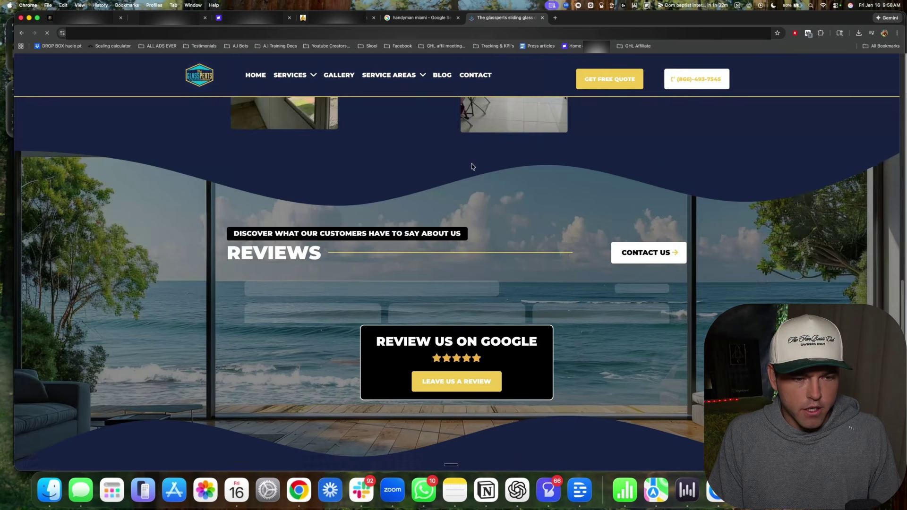
scroll(454, 227, "up", 1)
scroll(440, 286, "down", 2)
scroll(450, 280, "down", 1)
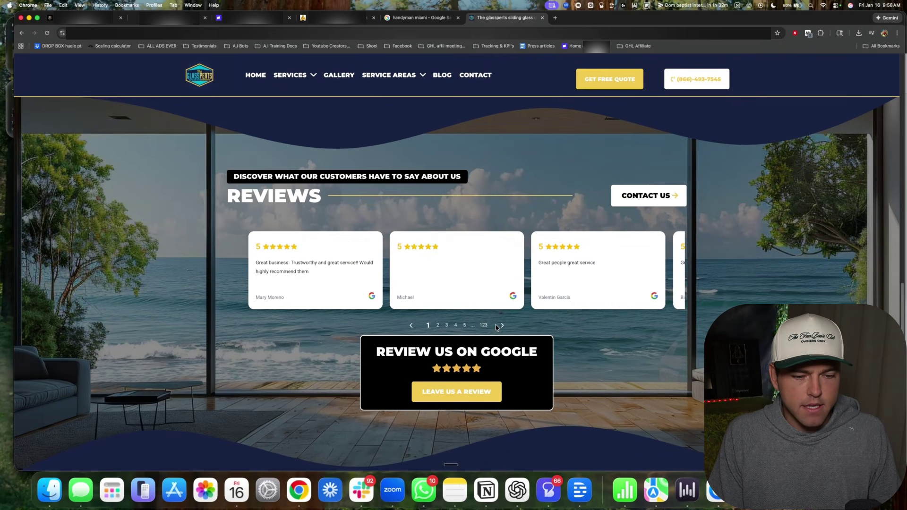
left_click(502, 326)
left_click(502, 327)
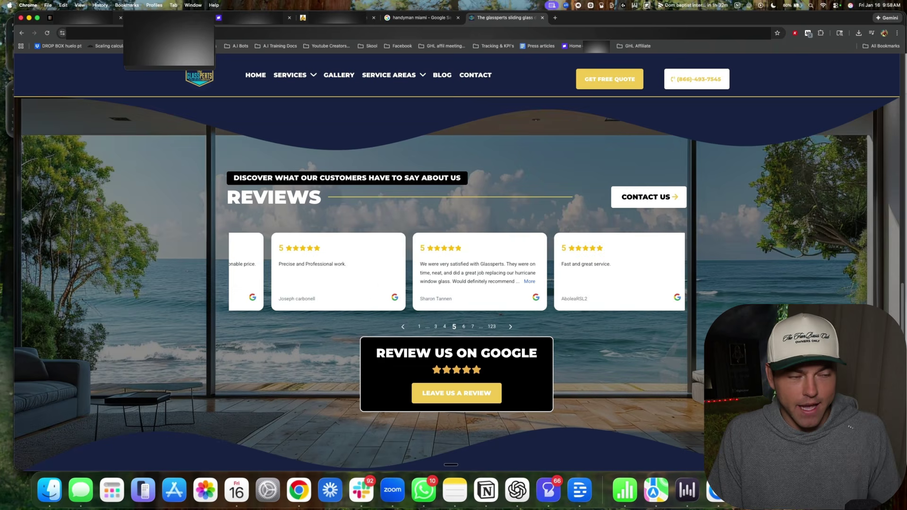
key("super+2")
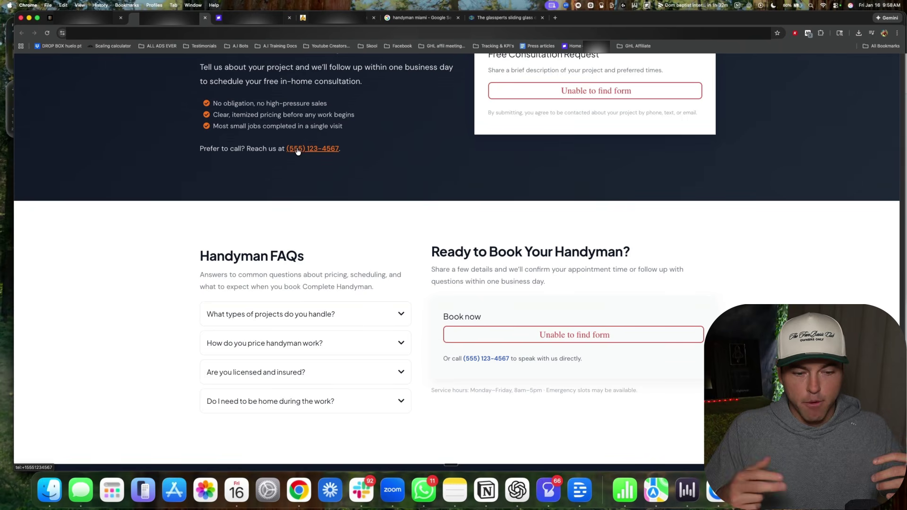
scroll(415, 195, "down", 2)
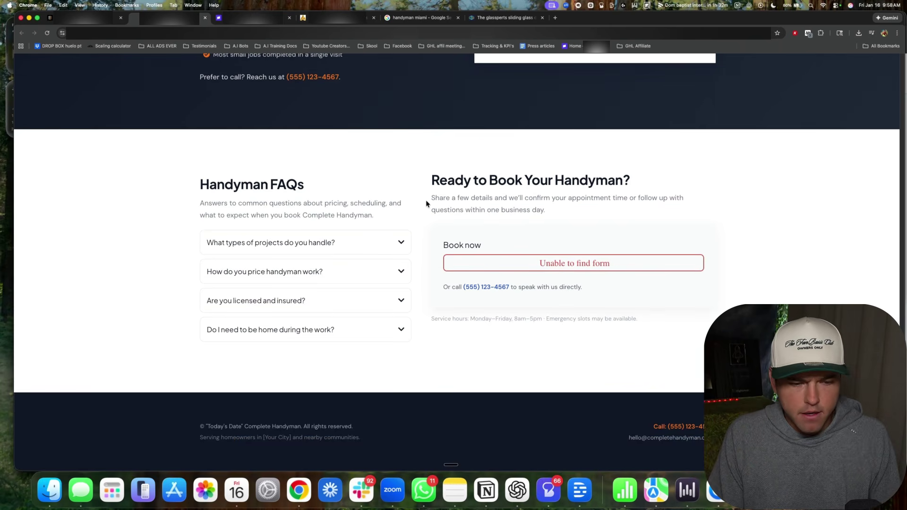
scroll(283, 128, "up", 5)
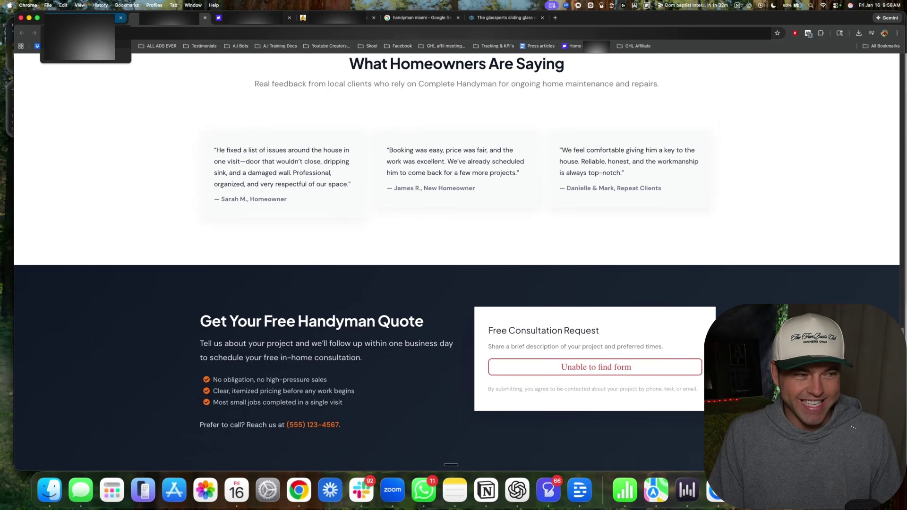
scroll(627, 205, "up", 10)
scroll(627, 206, "up", 10)
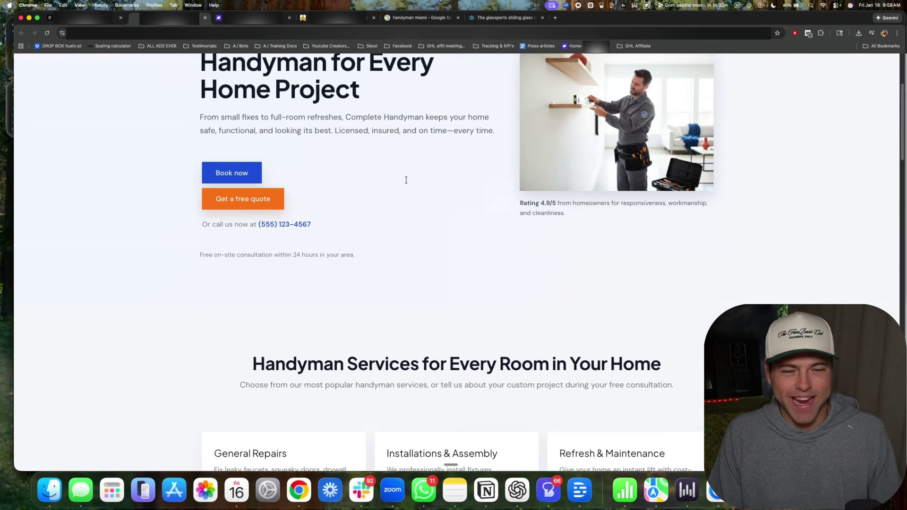